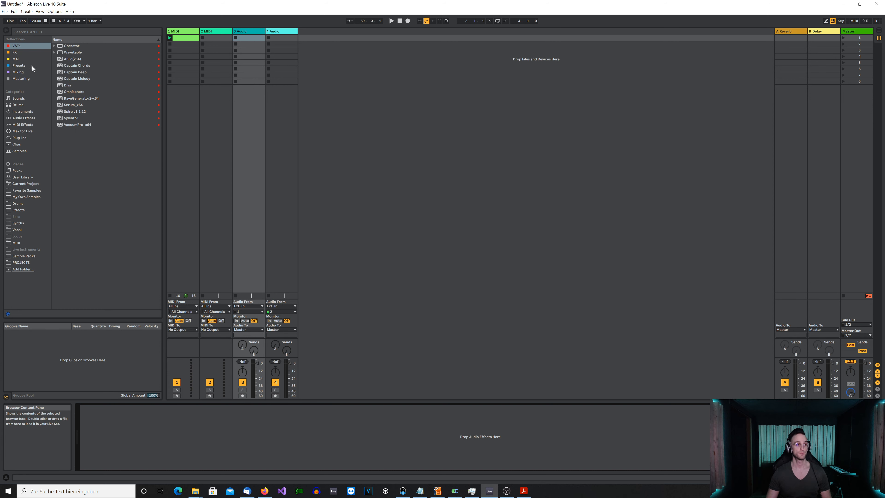
Look through the FX, M4L, Presets, Mixing and Mastering collections in the browser.
click(15, 52)
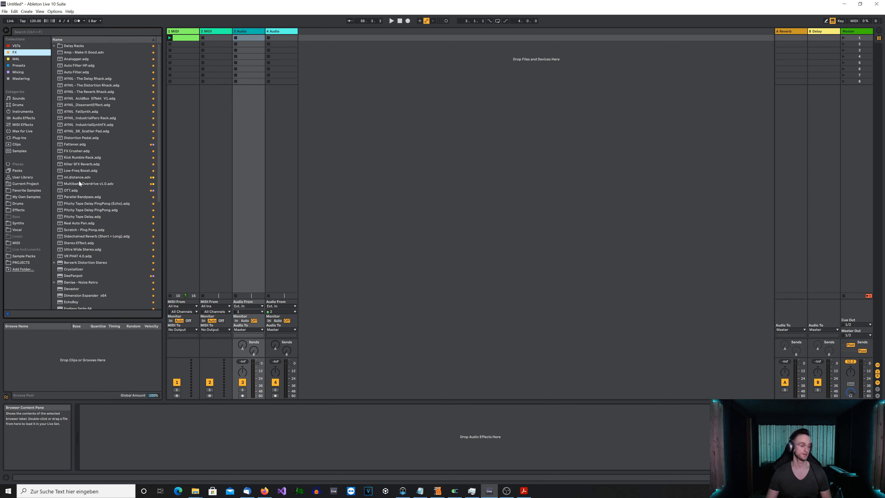
scroll(78, 179, down, 7)
scroll(79, 181, down, 3)
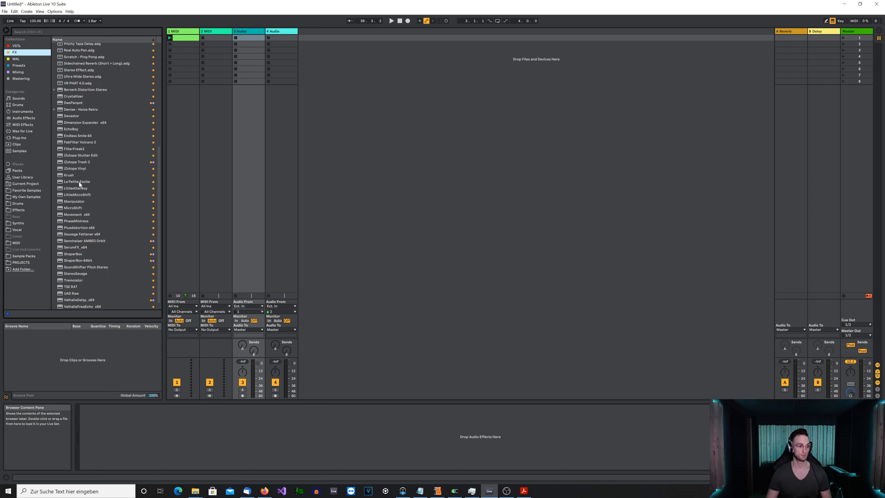
scroll(79, 185, up, 9)
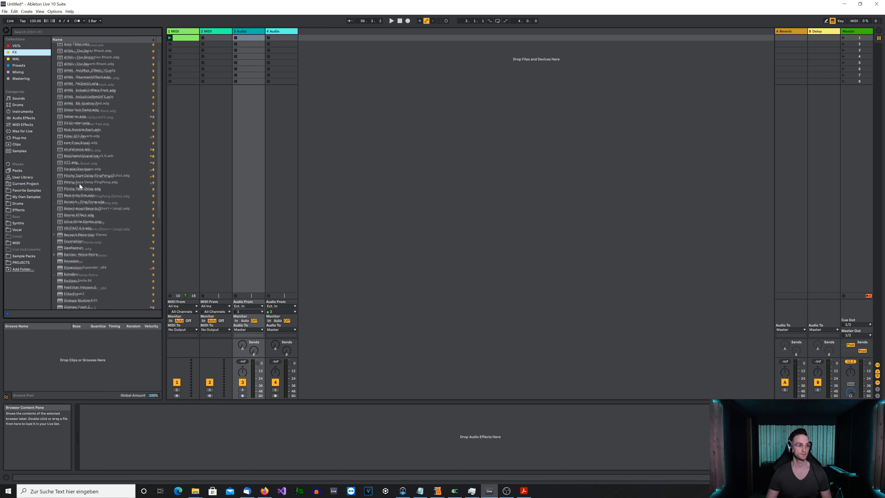
click(16, 59)
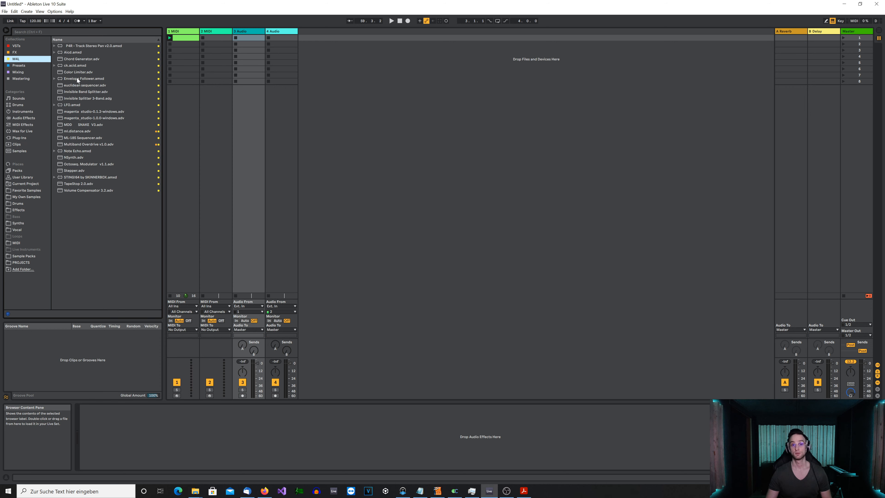
click(19, 66)
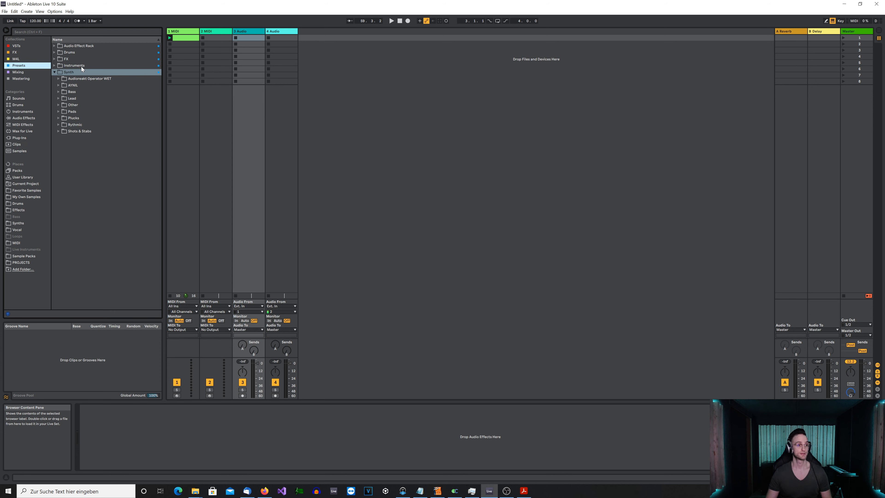
click(18, 72)
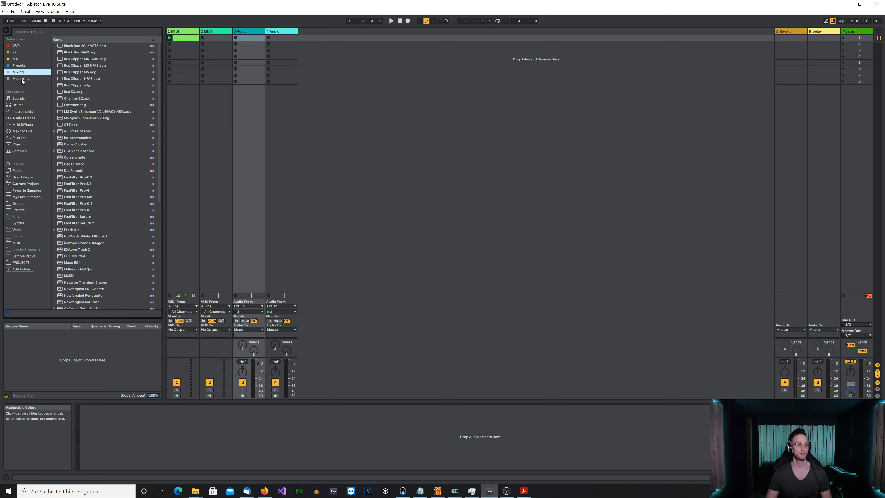
click(22, 79)
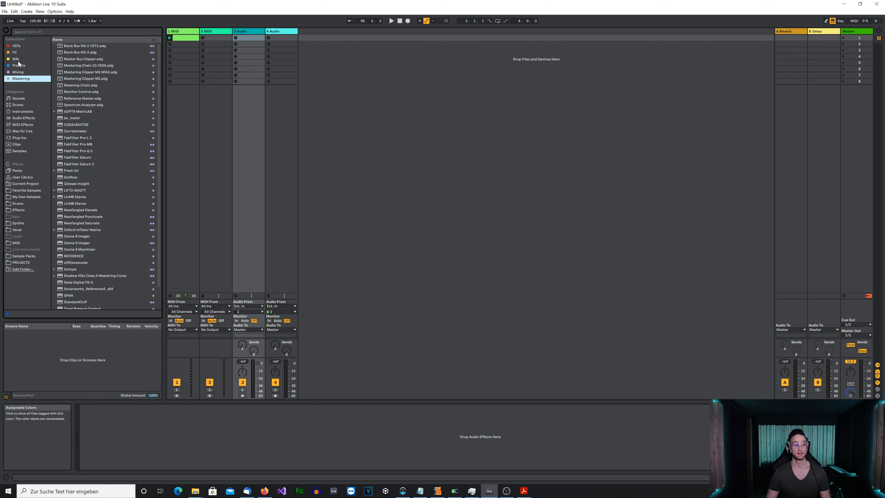
Examine the Drums subfolders of Favorite Samples, including the samples in Open Hats.
click(20, 193)
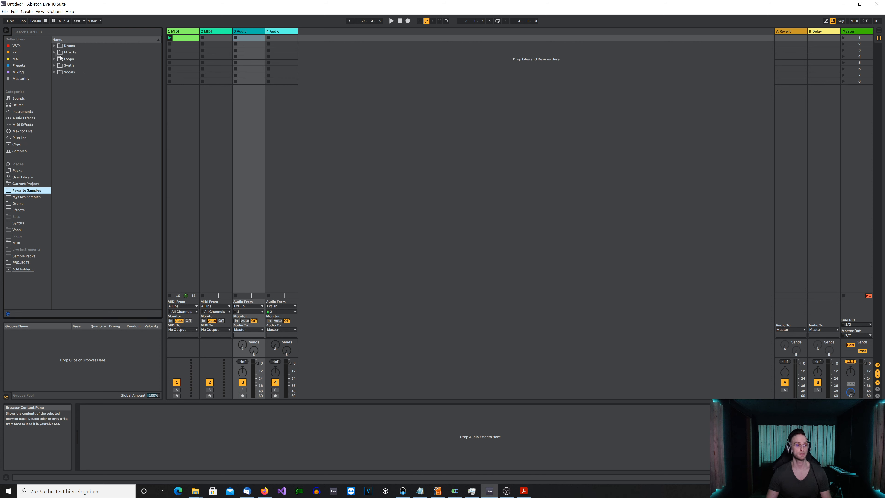
click(54, 46)
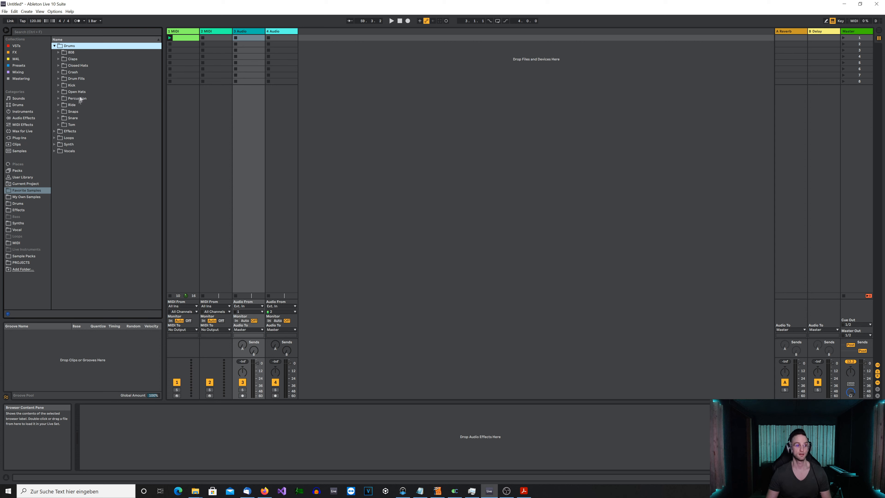
click(61, 92)
scroll(77, 113, down, 5)
scroll(79, 115, down, 8)
scroll(93, 258, down, 3)
scroll(90, 245, up, 15)
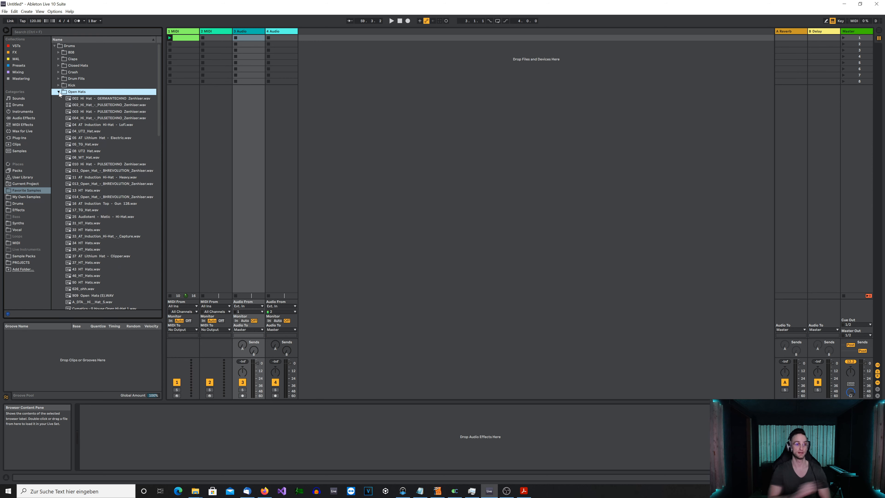
click(58, 91)
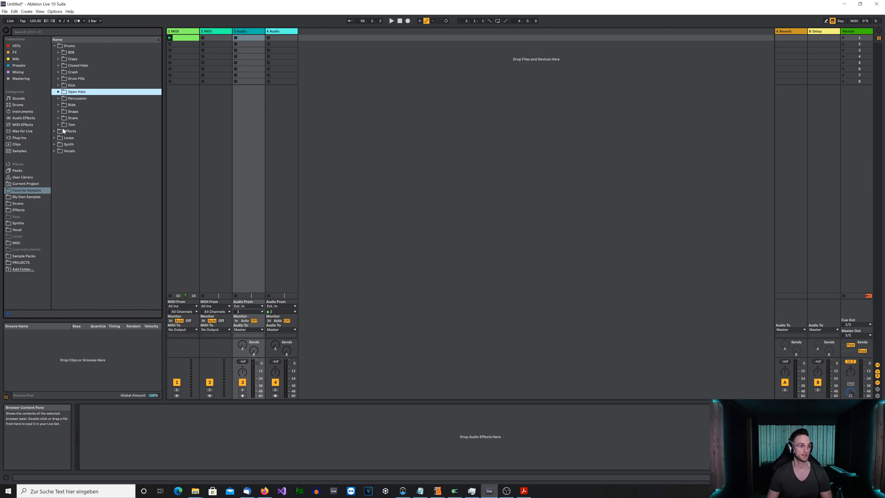
Examine the Effects subfolders of Favorite Samples, including the length categories inside Downlifter.
click(54, 131)
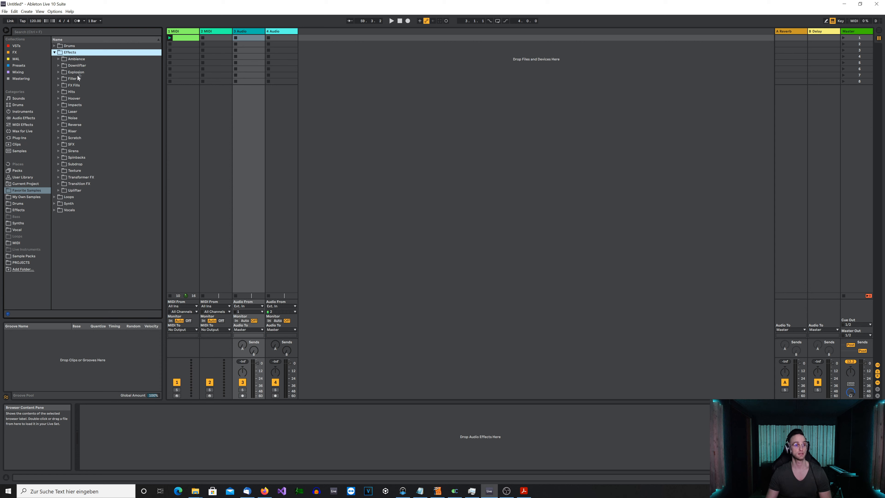
click(58, 65)
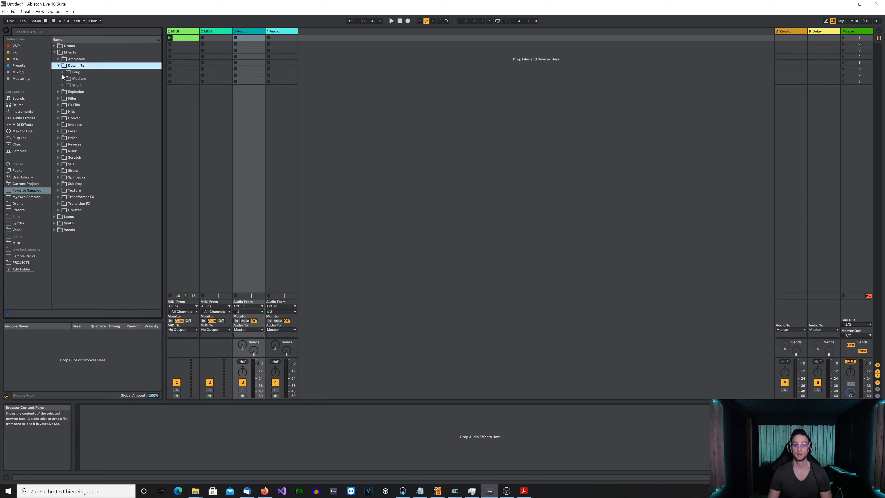
click(59, 66)
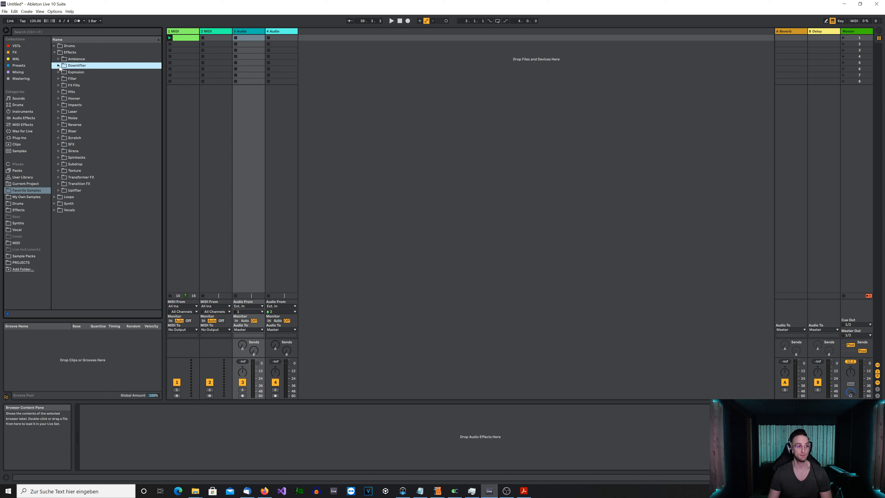
click(54, 52)
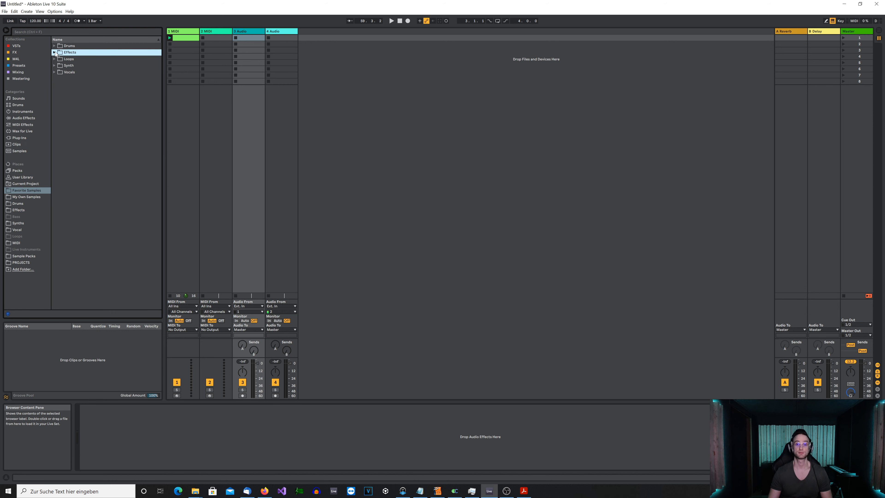
Compare the Drums folder structure in Favorite Samples with the one in the Presets collection.
click(55, 46)
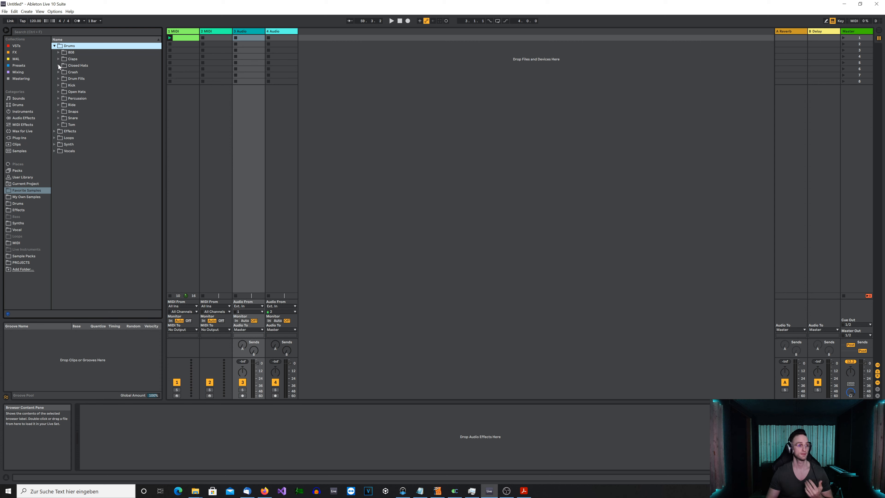
click(19, 65)
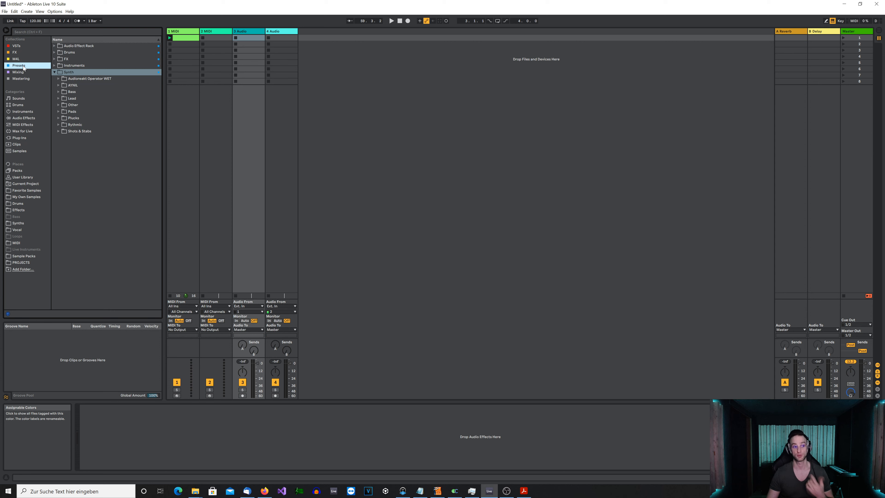
click(55, 51)
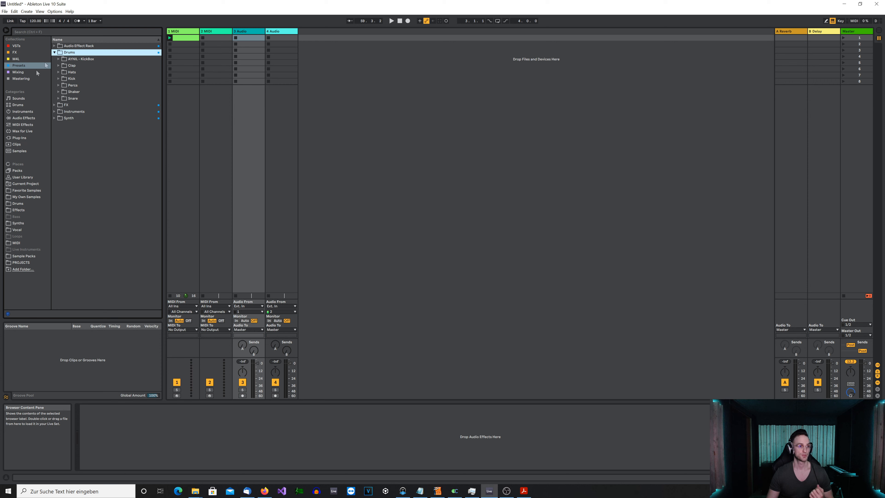
Search the User Library for "clap rack" and load Clap Rack December 2020.adg from the 128s instrument racks onto the second MIDI track.
click(23, 177)
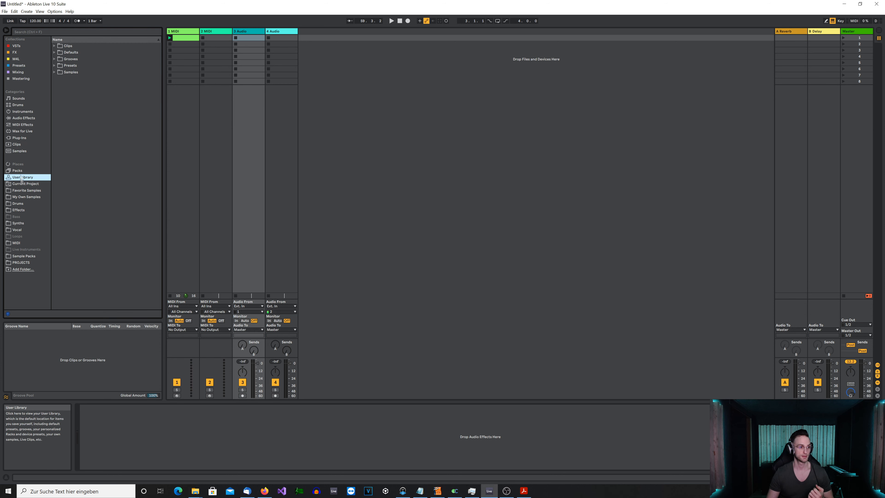
click(51, 32)
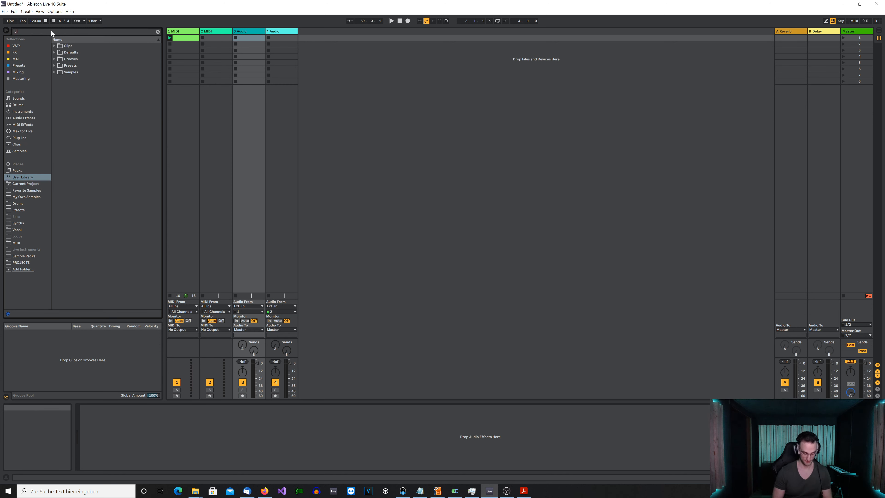
text(clap rack)
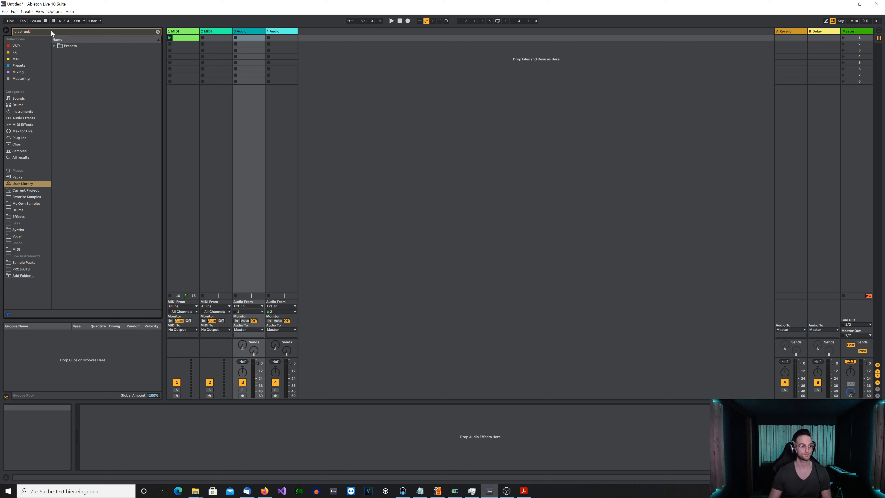
click(54, 46)
click(58, 52)
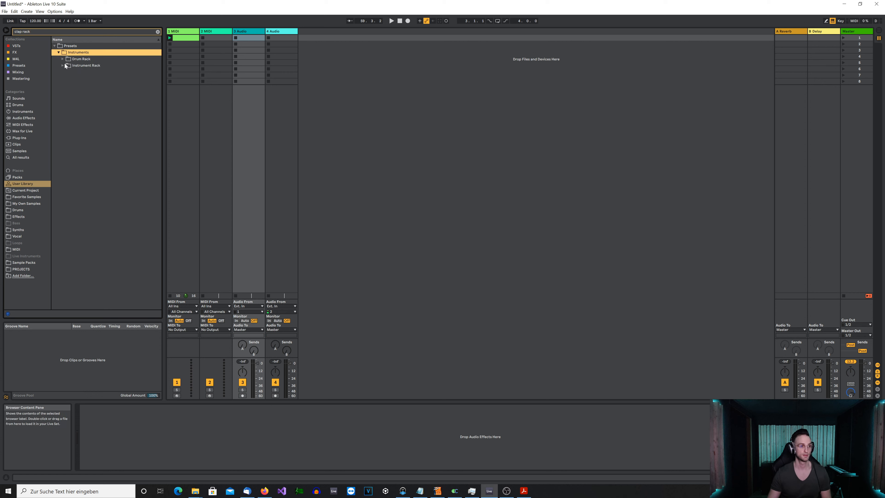
click(63, 65)
click(67, 72)
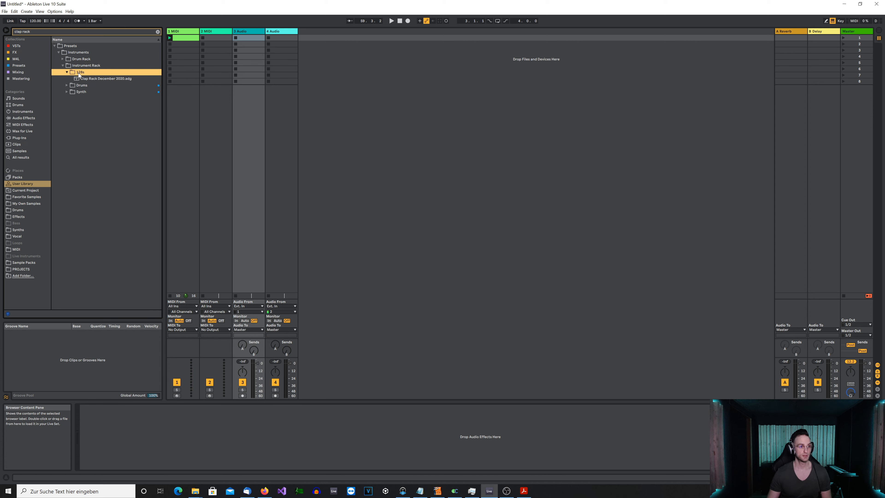
click(88, 79)
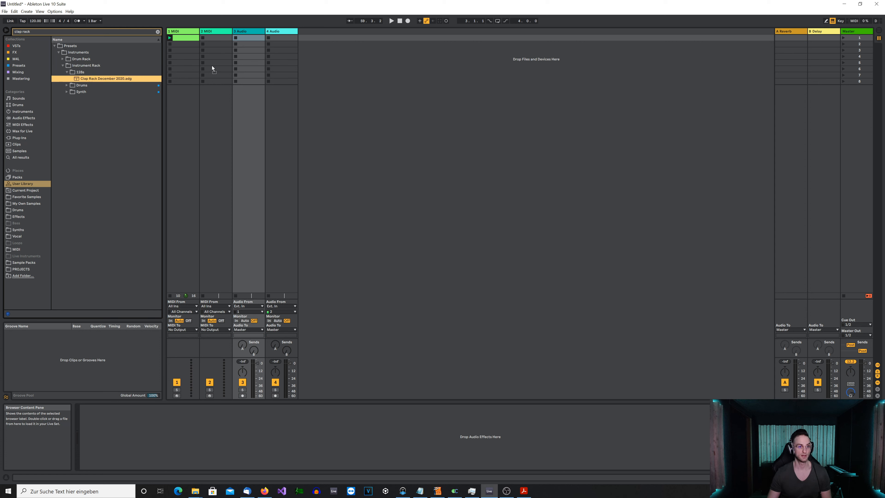
click(214, 31)
key(Return)
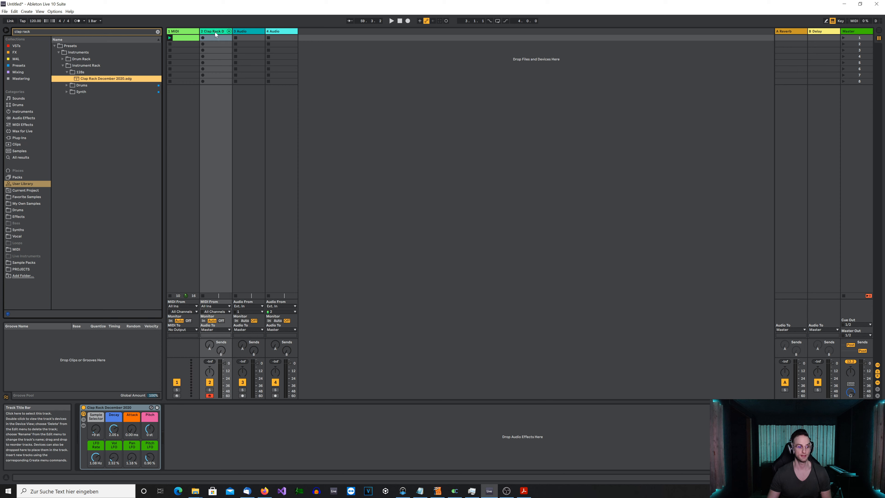
Create a MIDI clip in the clap track's first slot with one-beat F3 notes on beats 2 and 4.
double_click(208, 38)
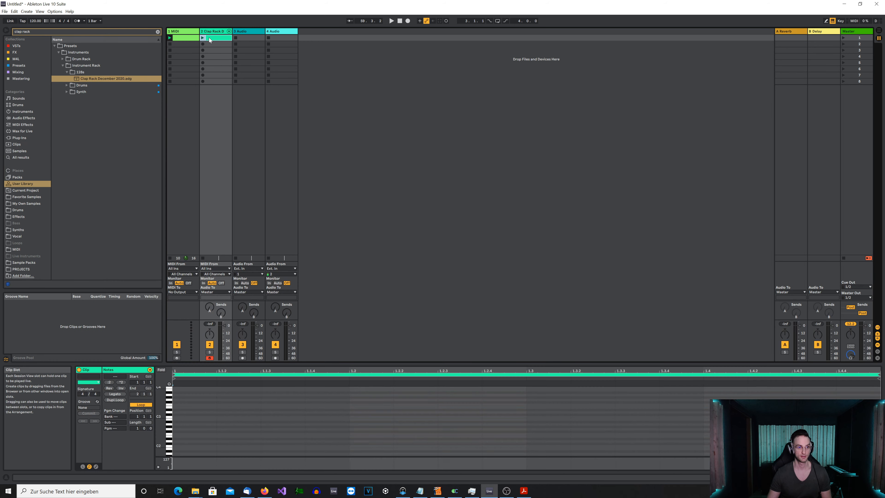
double_click(353, 405)
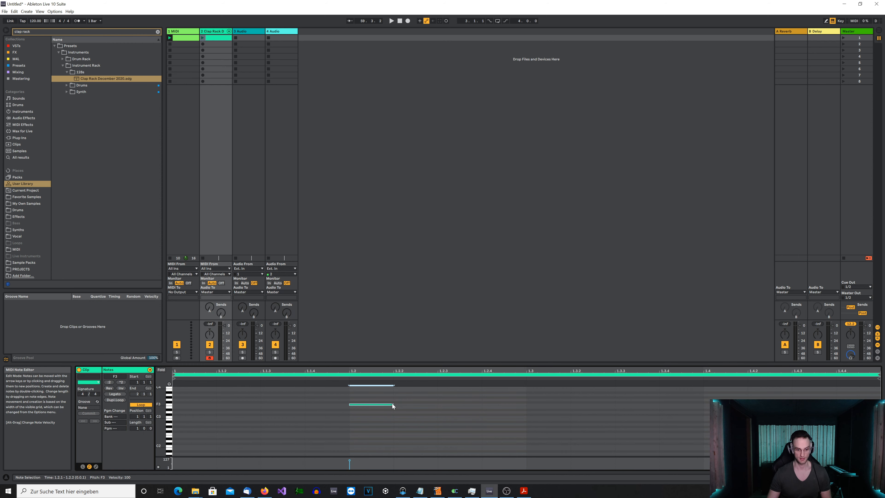
drag(393, 405, 174, 461)
click(248, 427)
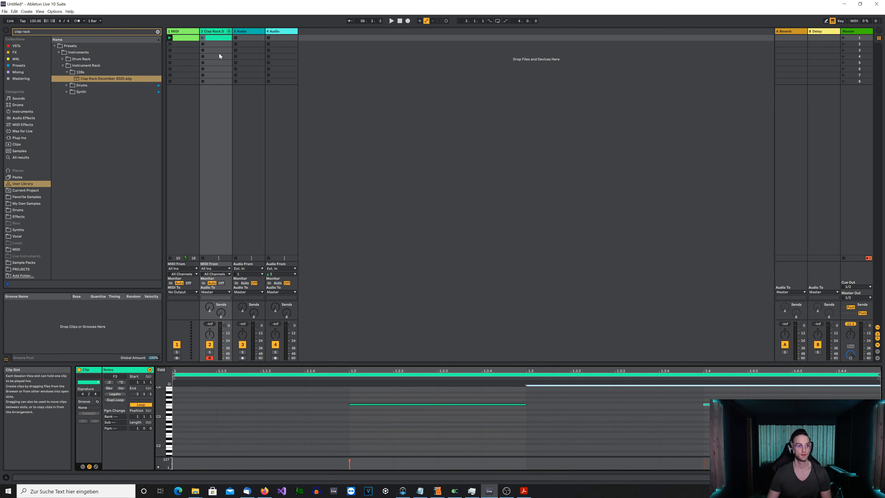
Play the clap clip, set the Clap Rack's Sample Selector to +2 st and stop playback.
click(203, 38)
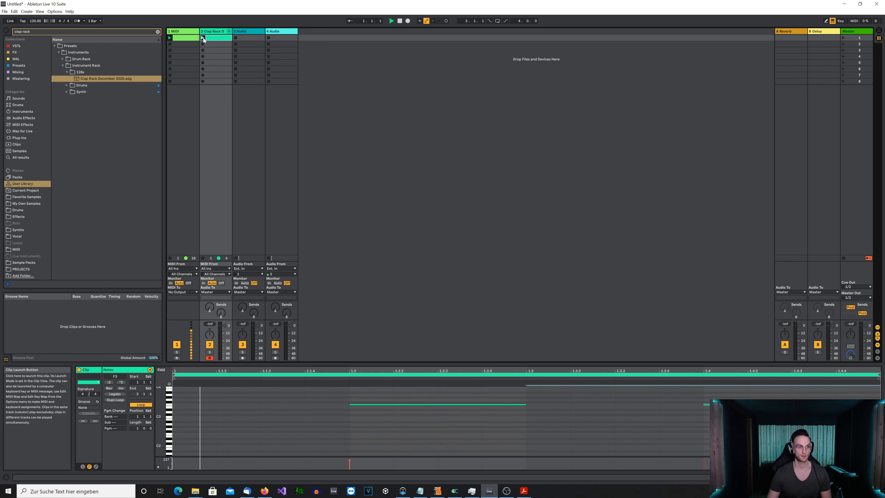
click(212, 31)
click(96, 432)
key(Delete)
key(Up)
key(Up)
key(space)
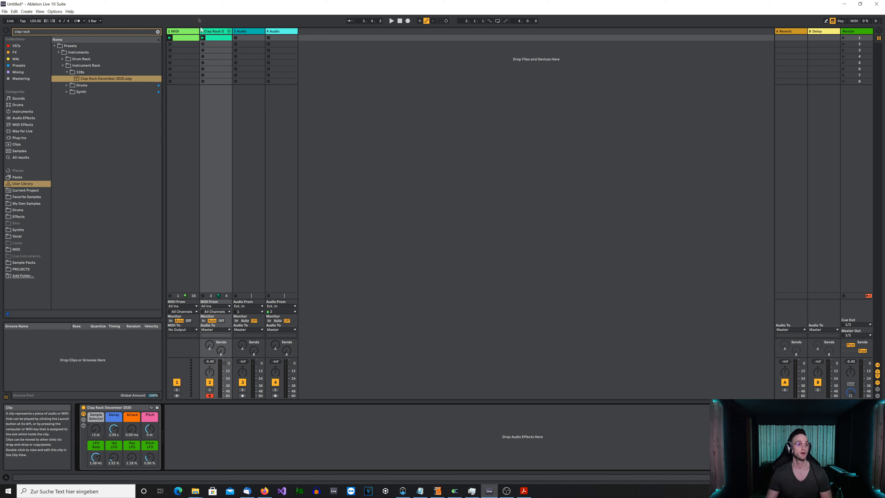
Clear the browser search and add Stereo Effect.adg from the FX collection after the Clap Rack, toggling playback to audition it.
click(158, 32)
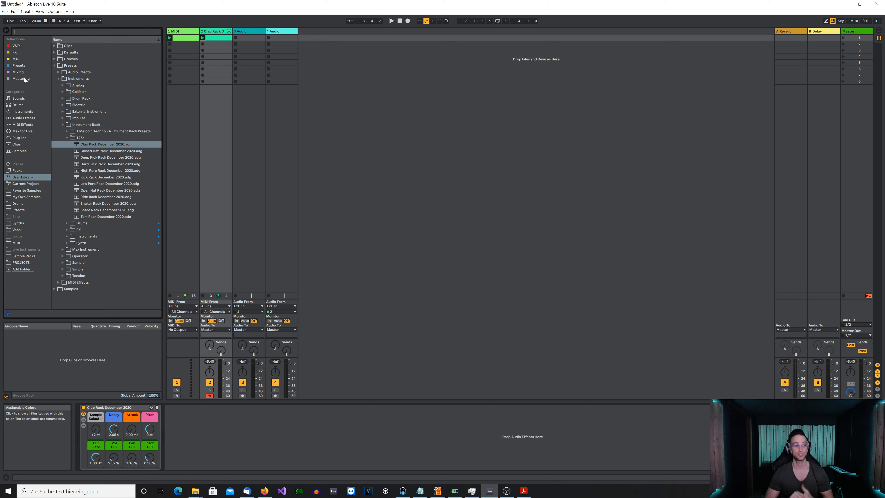
click(220, 35)
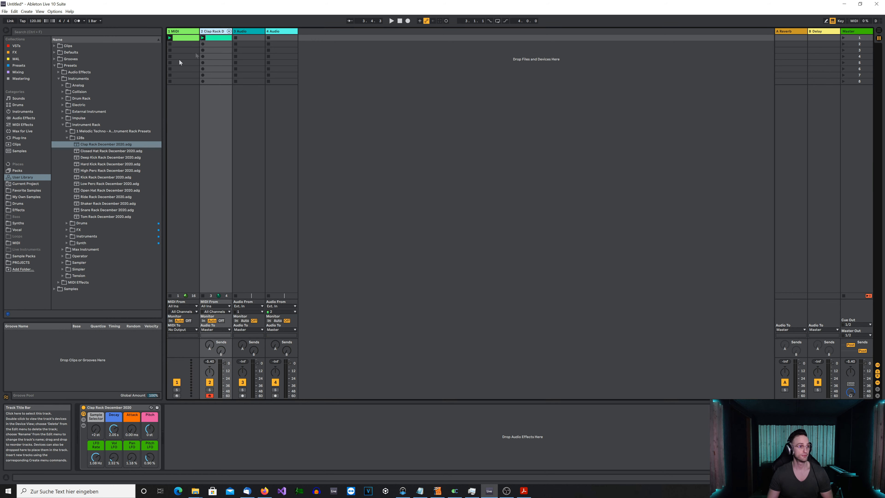
click(16, 53)
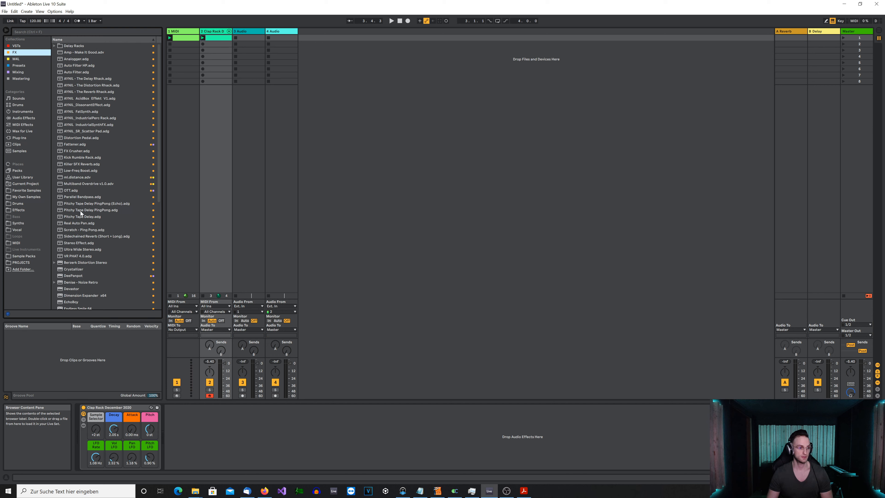
drag(78, 245, 210, 436)
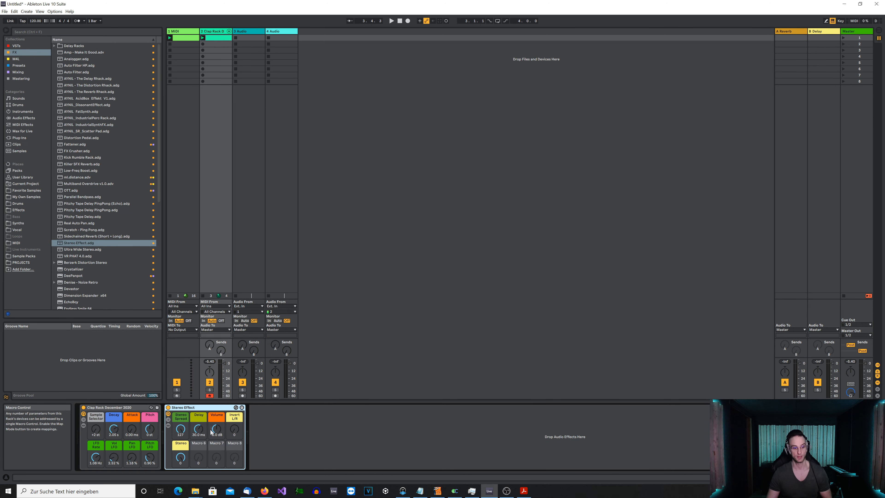
key(space)
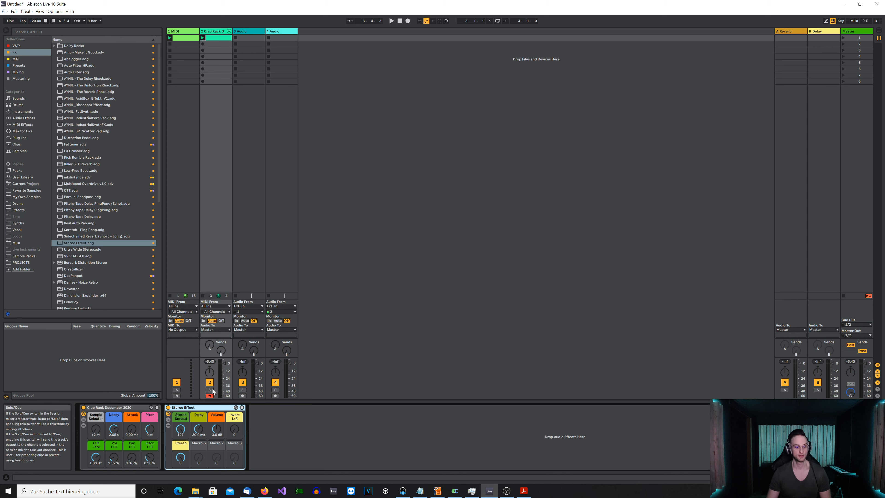
Set the Stereo Effect's Delay to 9.49 ms, compare it with the device bypassed, and delete the Stereo Effect from the clap track.
mouse_move(199, 429)
mouse_down()
mouse_move(198, 450)
mouse_move(198, 433)
mouse_up()
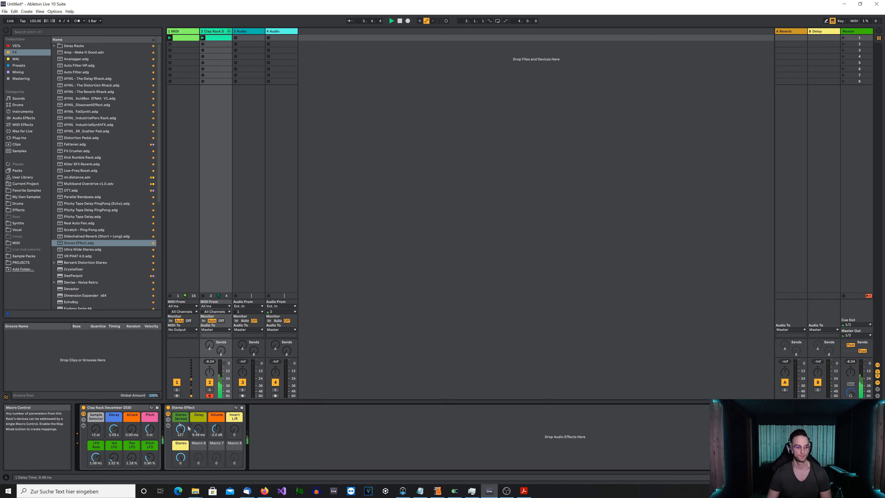
click(168, 408)
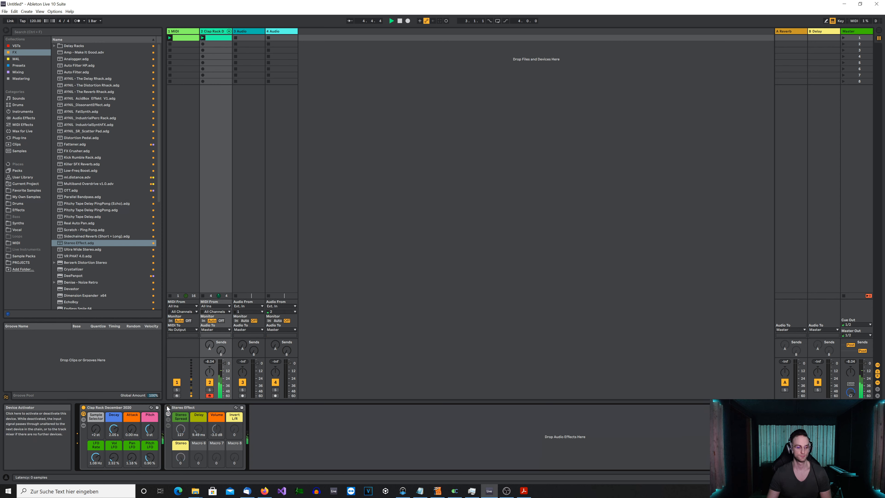
click(168, 407)
click(188, 410)
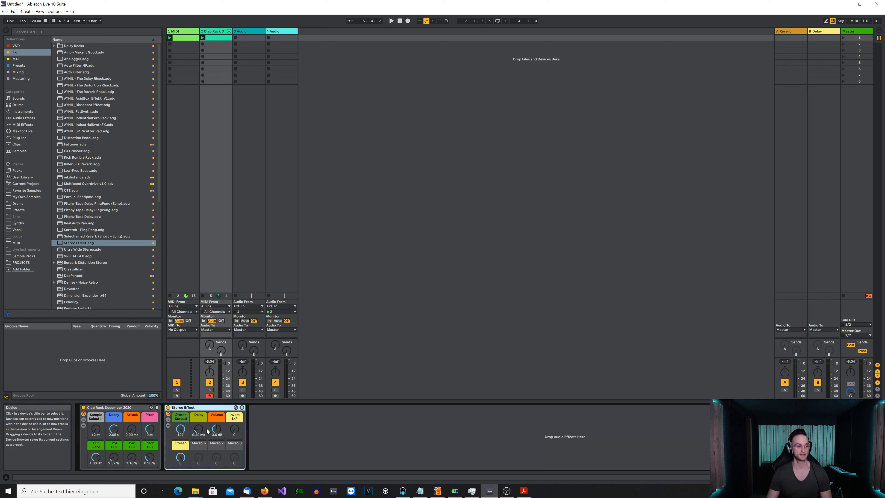
key(Delete)
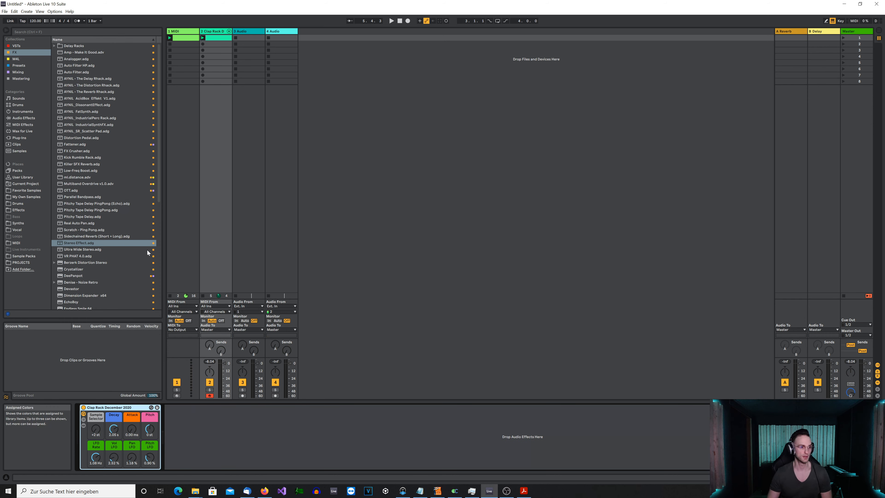
Add Parallel Bandpass.adg after the Clap Rack and audition it with Freq 437 Hz, Res 46 %, Drive 18.1 dB and Dry/Wet -16.99 dB.
drag(87, 197, 235, 422)
key(space)
drag(235, 457, 234, 460)
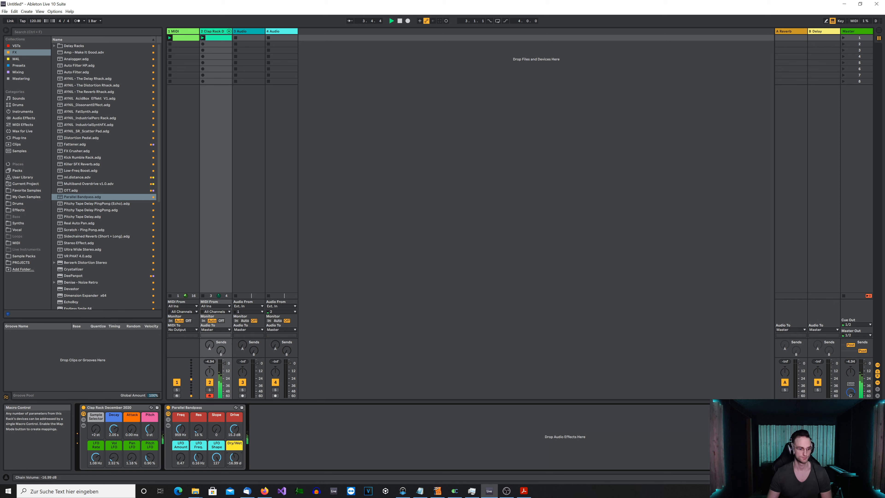
drag(199, 429, 232, 430)
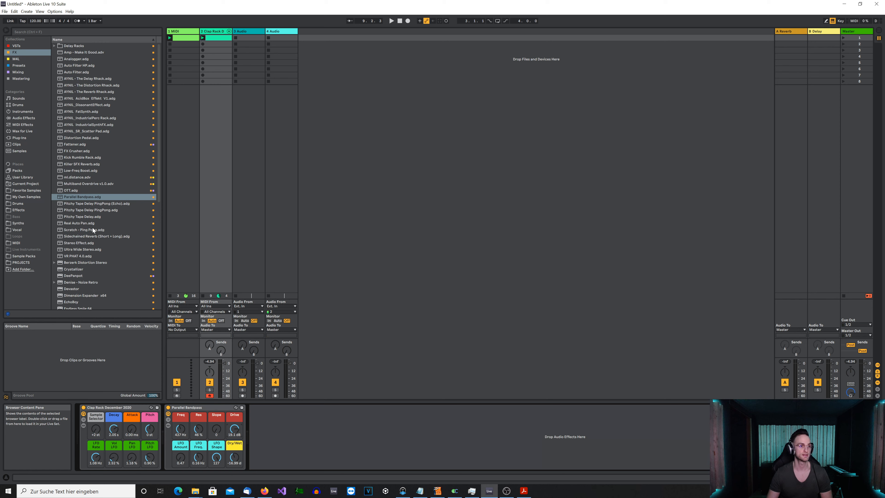
Add Channel EQ.adg from the Mixing collection after Parallel Bandpass and try its Low Cut ON/OFF macro, leaving it at 127.
click(183, 409)
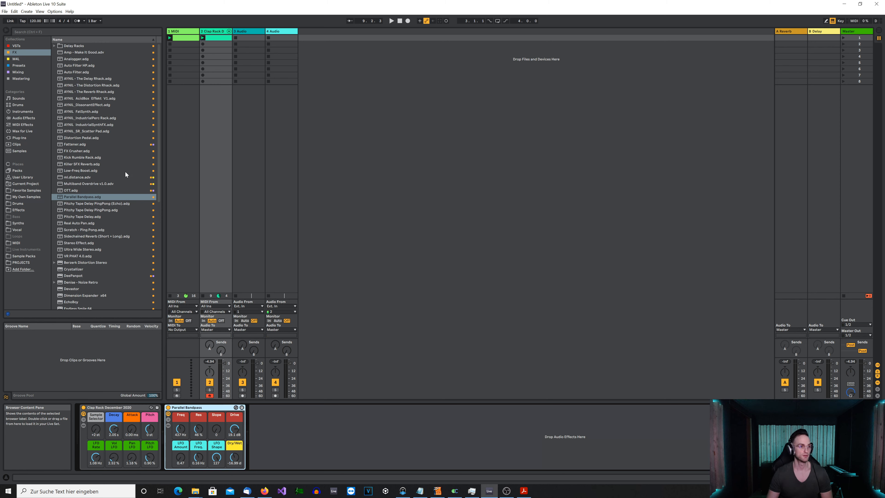
click(22, 74)
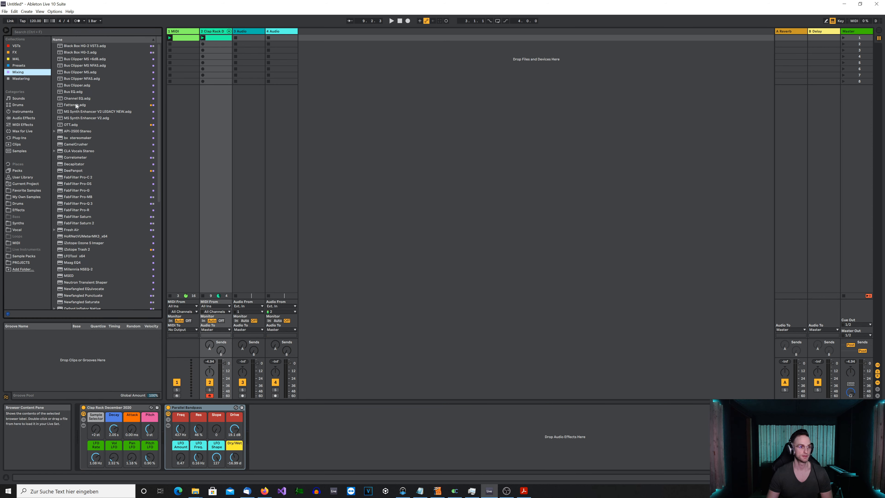
drag(75, 99, 281, 437)
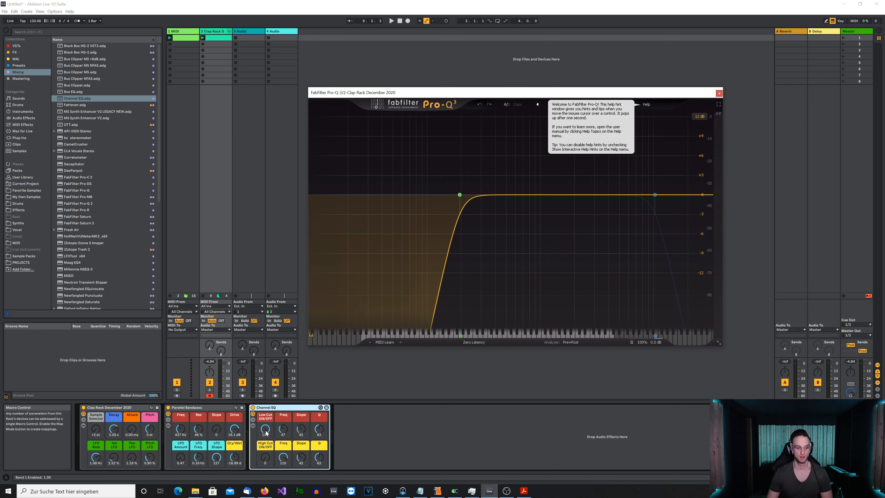
drag(266, 433, 265, 484)
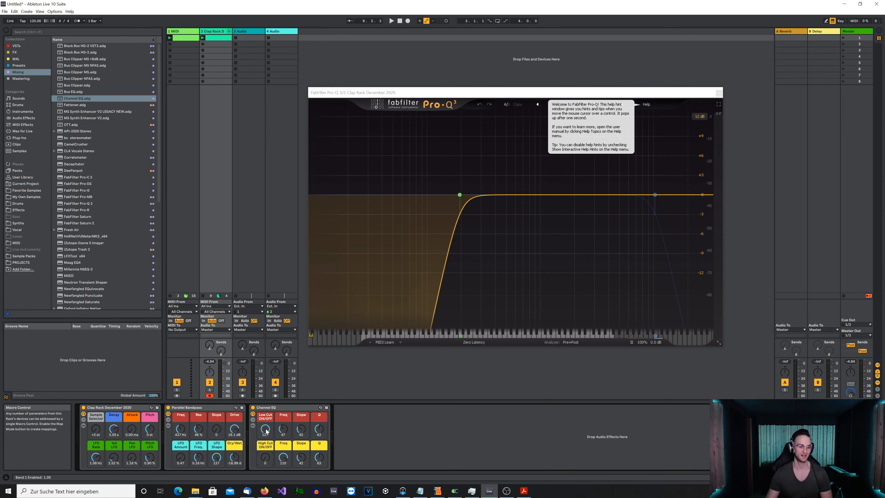
mouse_move(265, 429)
mouse_down()
mouse_move(266, 463)
mouse_move(265, 429)
mouse_up()
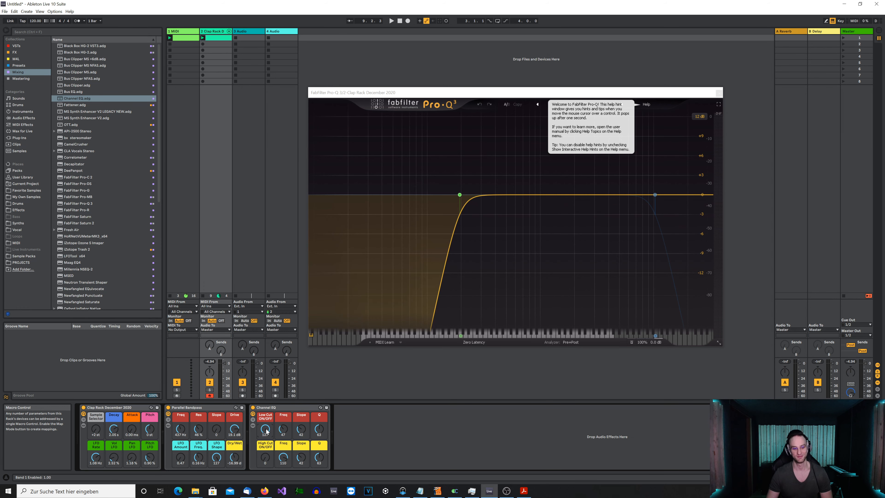
Delete the Channel EQ and Parallel Bandpass racks from the clap track.
click(268, 407)
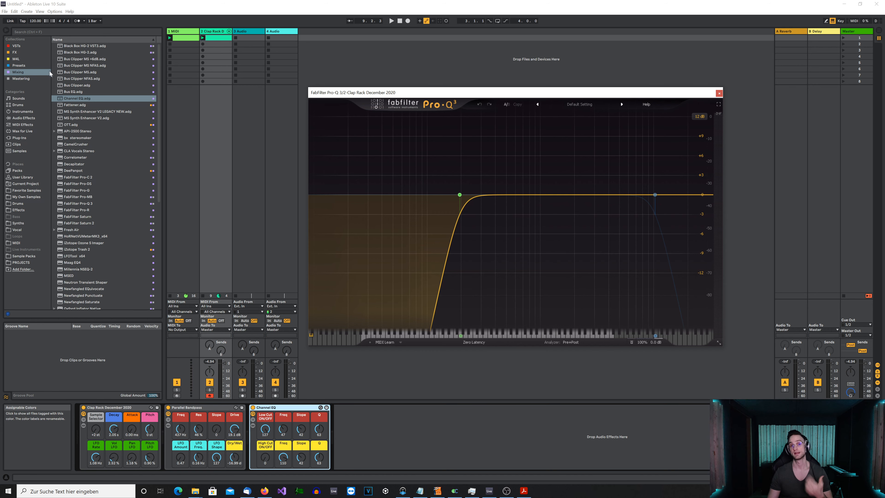
click(276, 408)
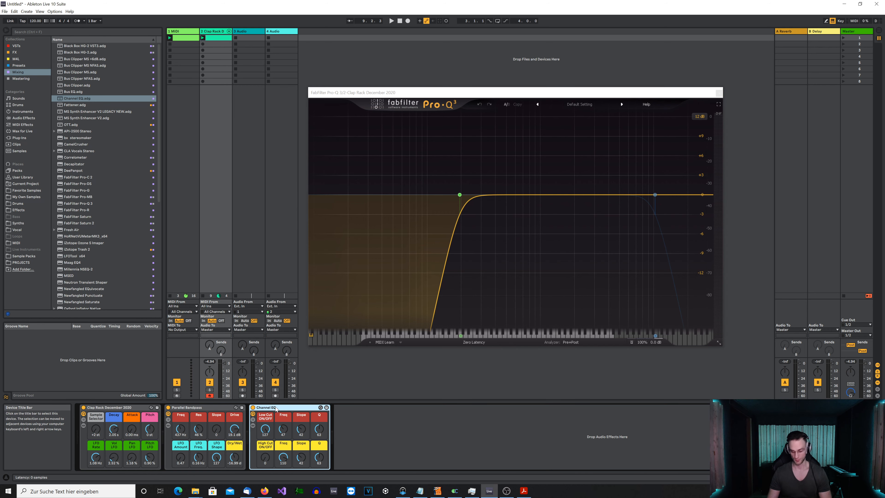
key(Delete)
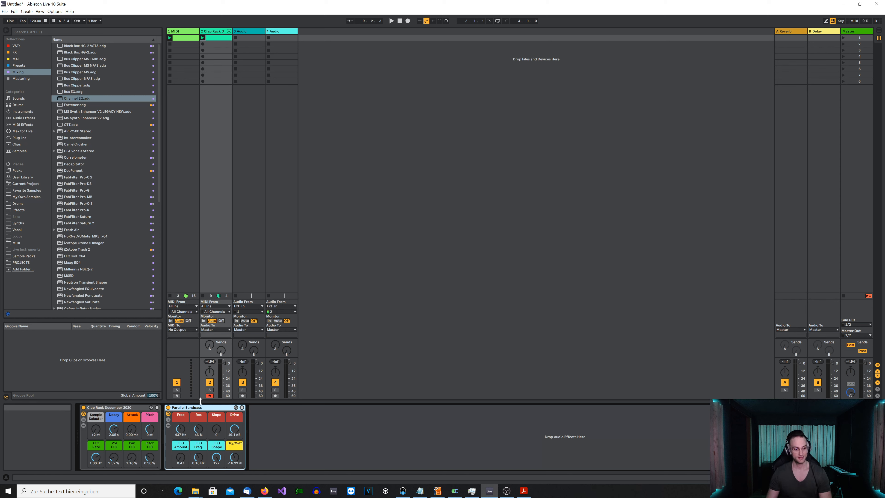
key(Delete)
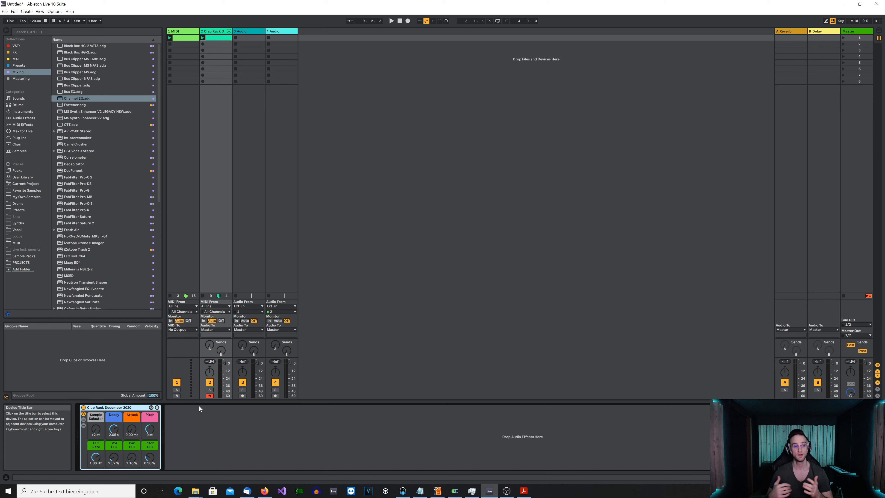
Load Omnisphere from the VSTs collection onto the first MIDI track.
click(182, 32)
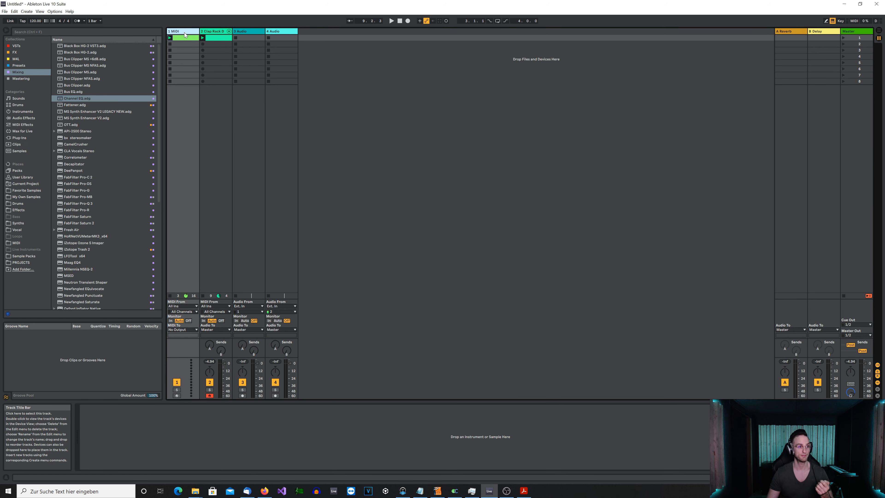
click(25, 46)
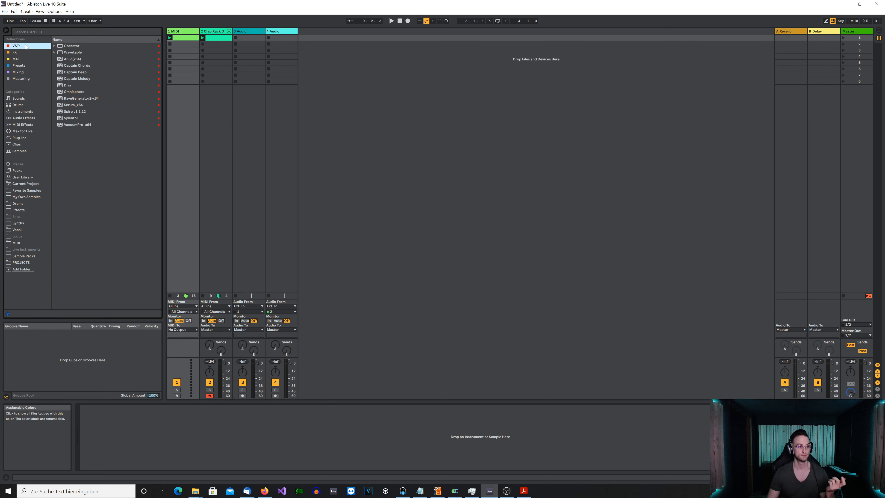
drag(77, 93, 192, 114)
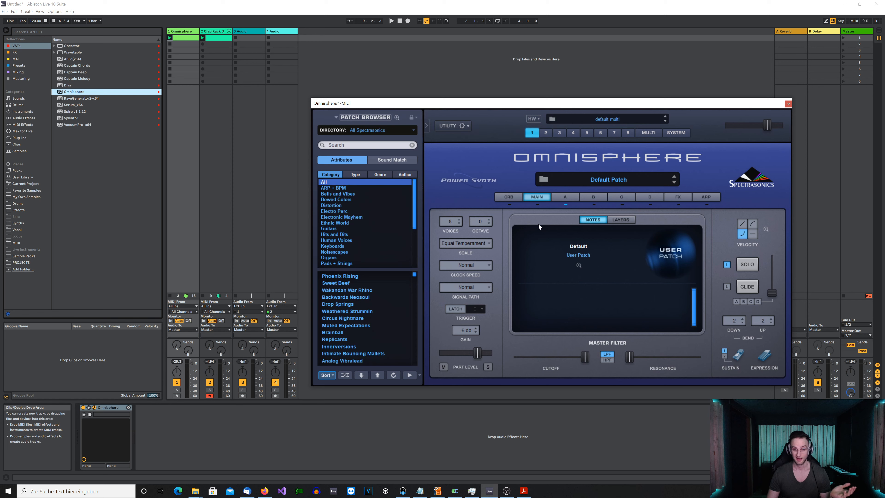
Filter Omnisphere's patches to the Synth Short category, load Anticpation of Energy Pluck 1 and start playback.
scroll(385, 245, down, 1)
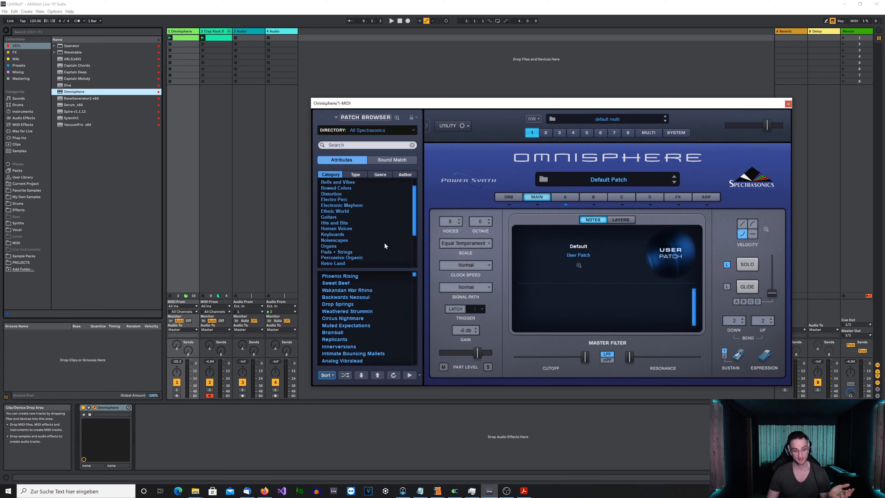
scroll(384, 244, down, 4)
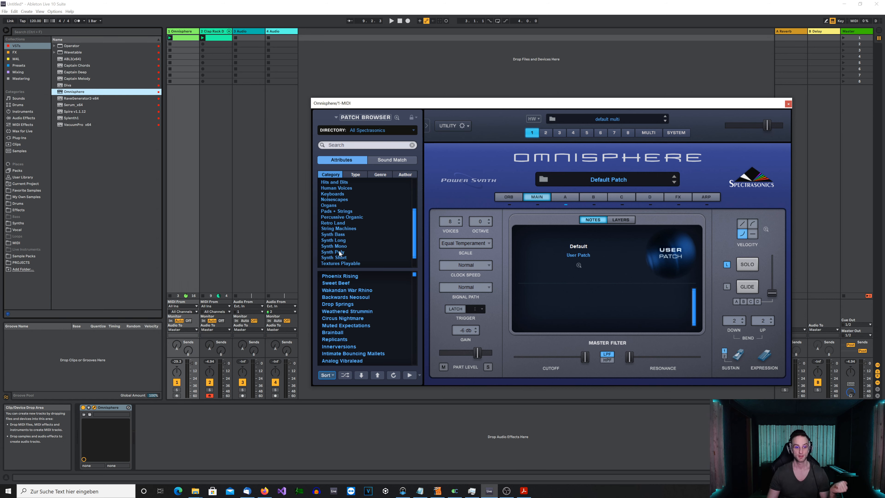
click(336, 256)
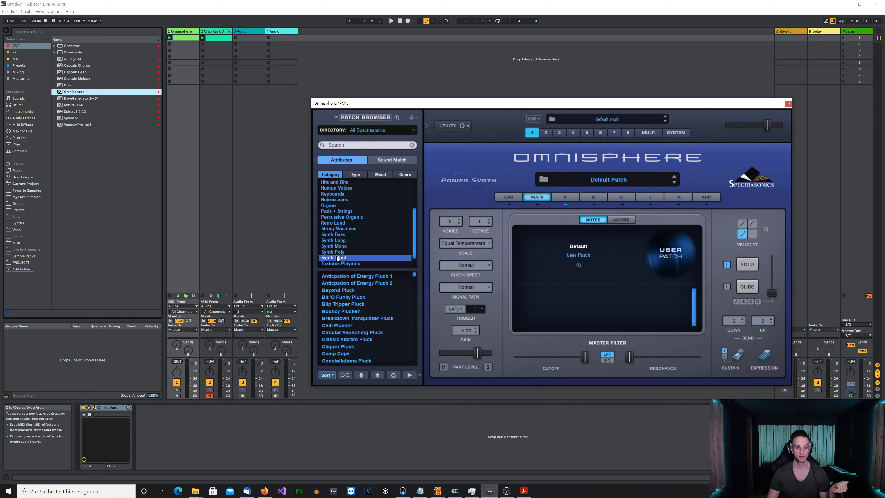
click(347, 277)
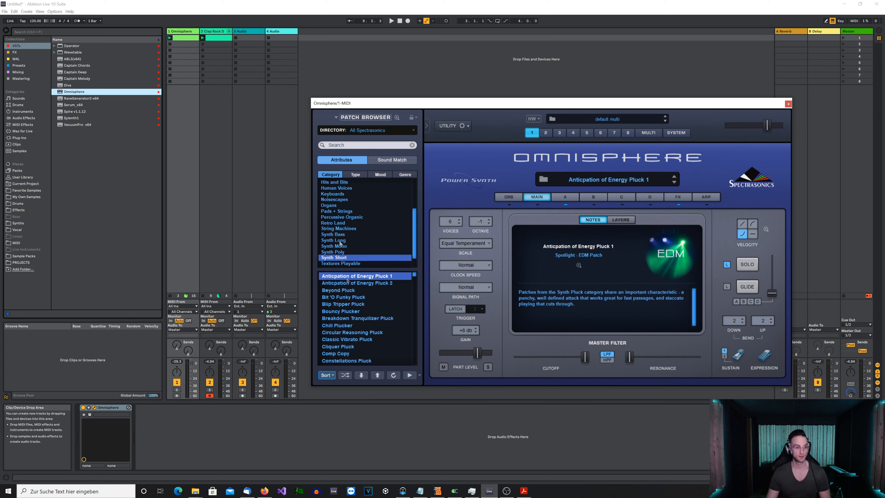
click(160, 65)
key(space)
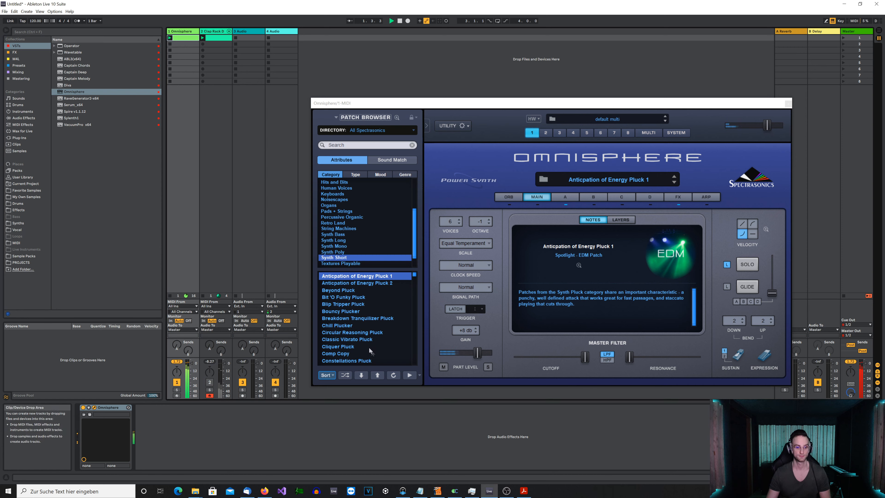
Audition further Synth Short patches during playback, including Classic Vibrato Pluck and Constellations Pluck, and load Dark Space Plucks.
click(364, 339)
scroll(365, 340, down, 3)
click(364, 340)
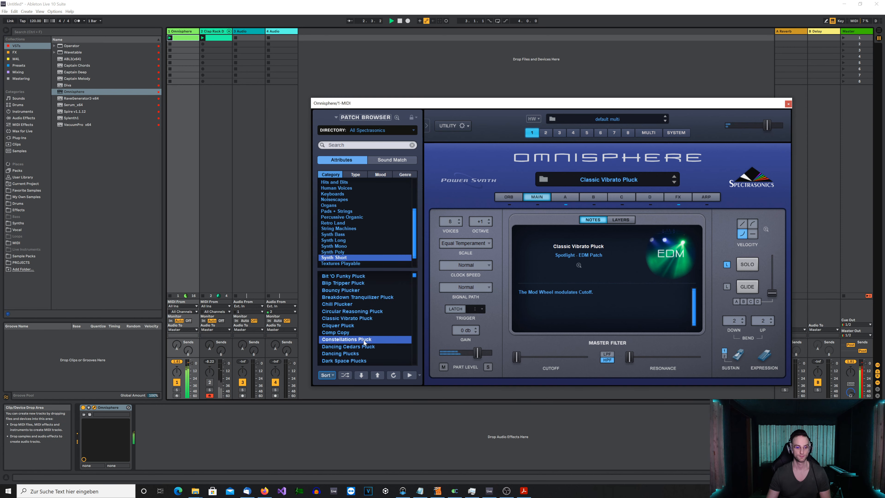
scroll(364, 340, down, 1)
click(364, 340)
scroll(364, 342, down, 2)
click(361, 340)
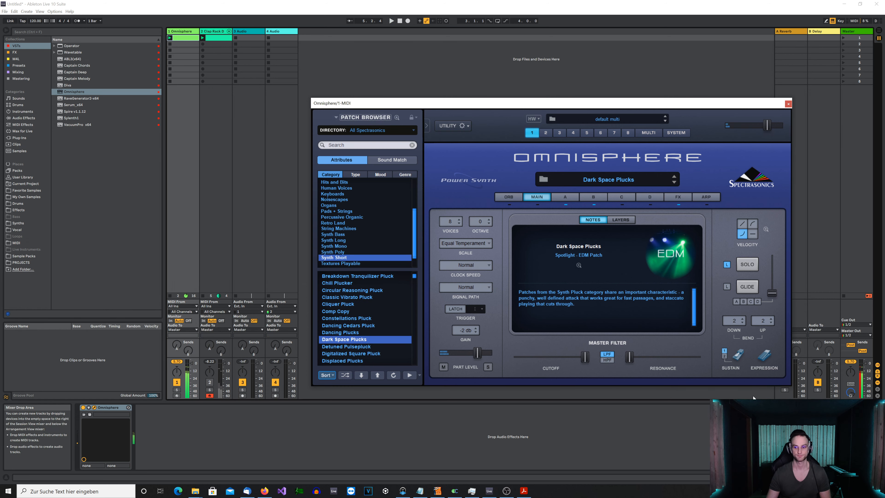
Reset the master's peak level, lower the Omnisphere track's volume and play the clips again.
click(848, 362)
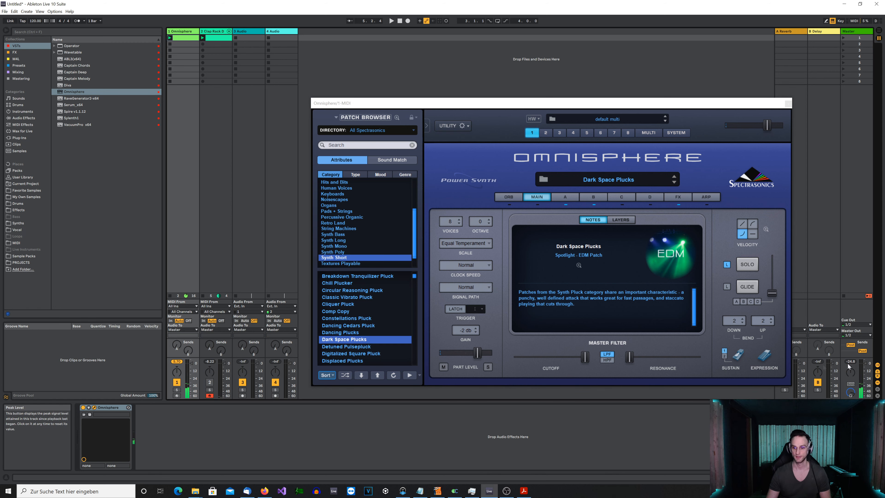
click(185, 365)
key(space)
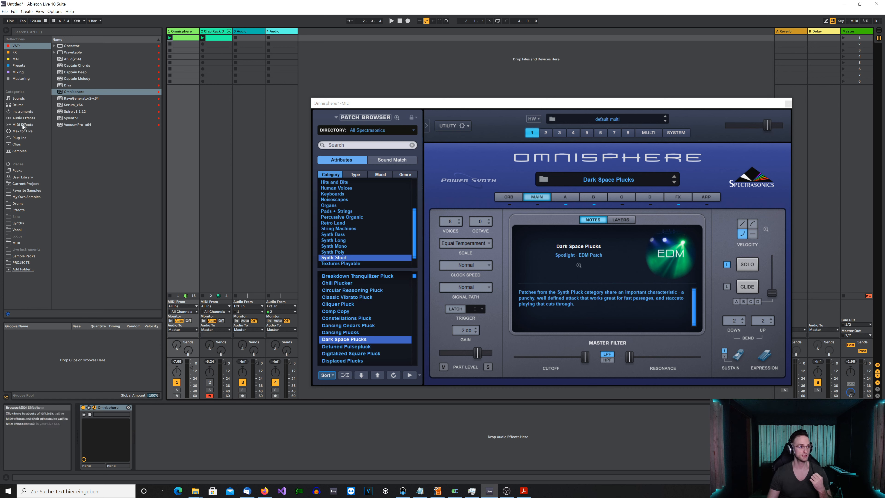
Add Channel EQ.adg from the Mixing collection and the Utility audio effect after Omnisphere.
click(17, 71)
double_click(77, 99)
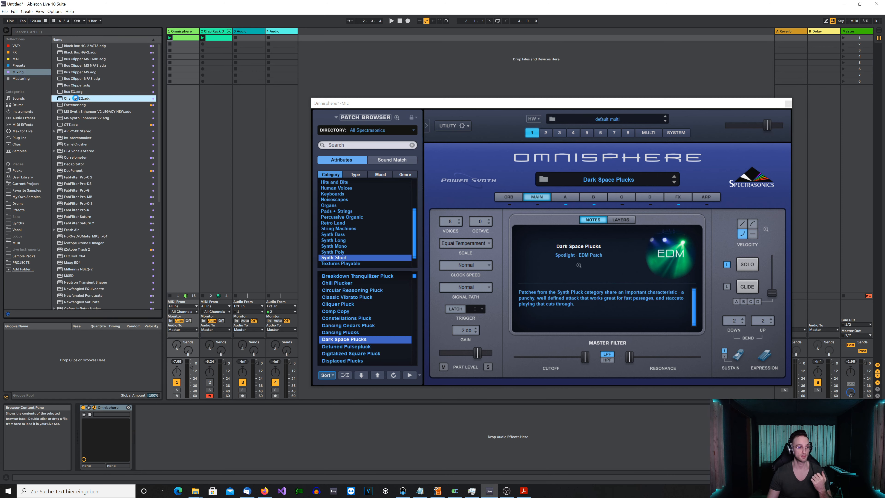
click(23, 117)
click(68, 283)
double_click(69, 283)
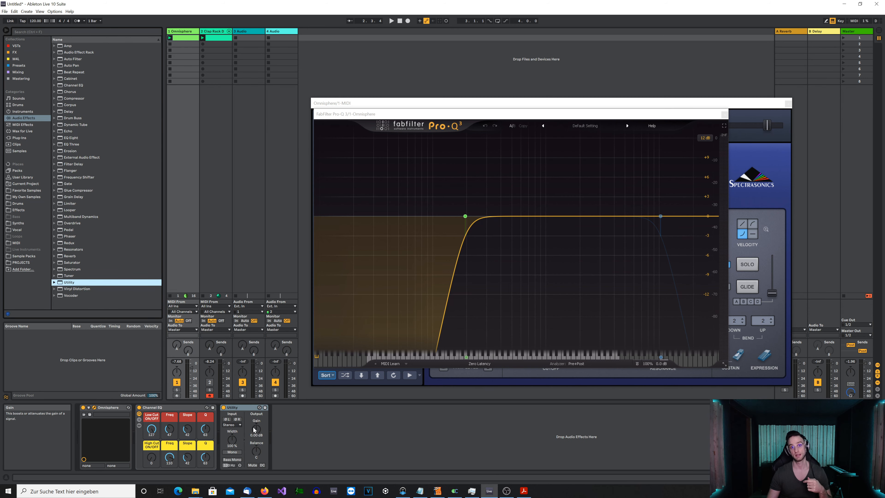
click(236, 408)
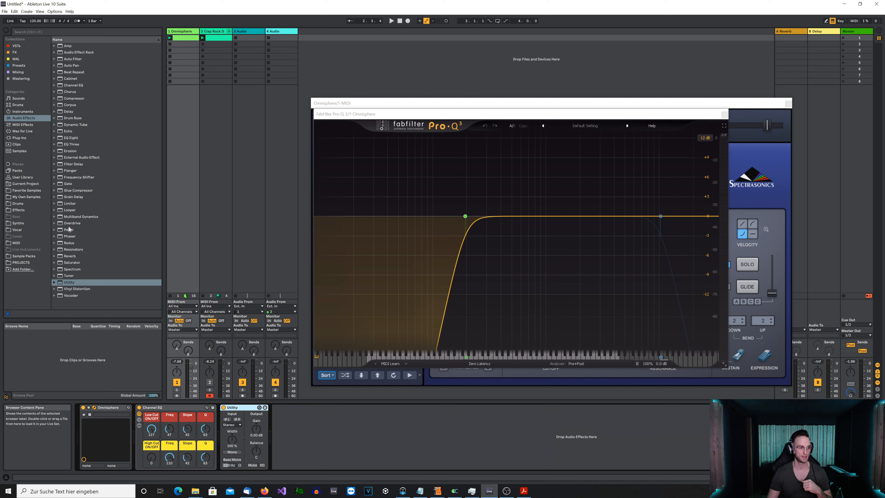
Insert the Pedal audio effect between Omnisphere and Channel EQ, start playback and switch the pedal to Distort.
drag(69, 229, 137, 441)
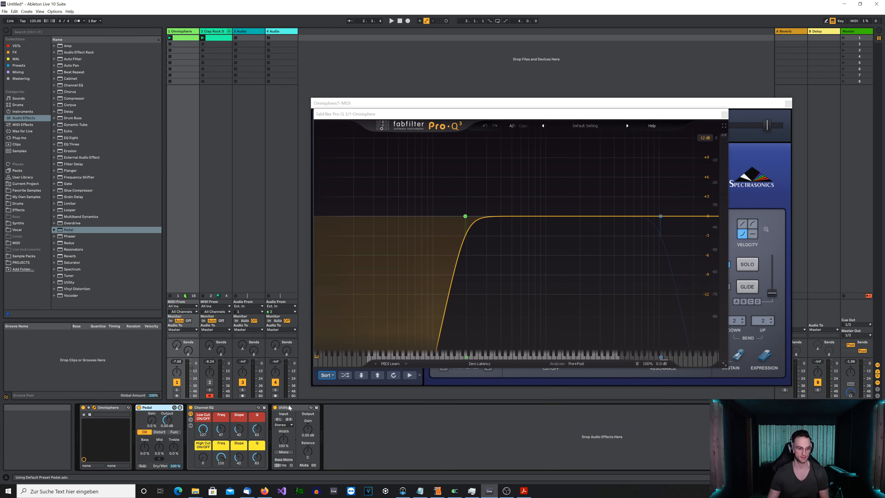
key(space)
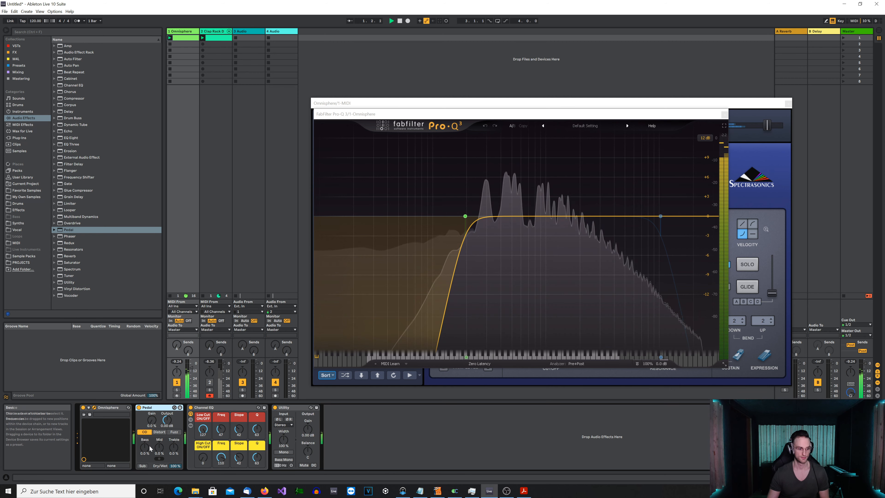
click(160, 432)
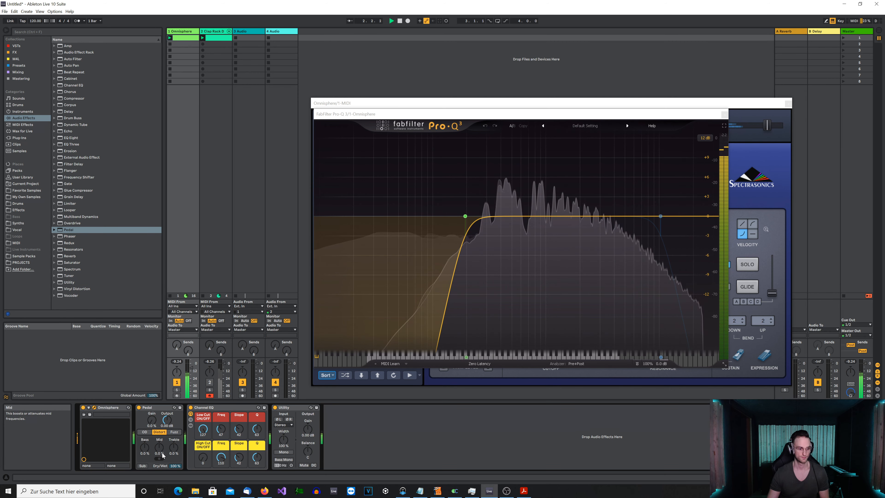
Set the Pedal's Mid to 6.3 % and Treble to 30 %, and reduce its Dry/Wet amount during playback.
drag(175, 466, 175, 488)
drag(171, 450, 175, 475)
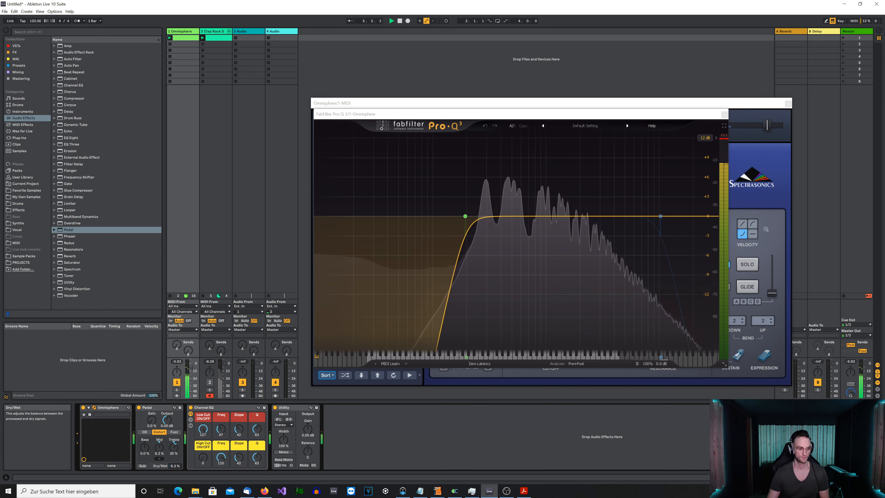
drag(176, 465, 172, 469)
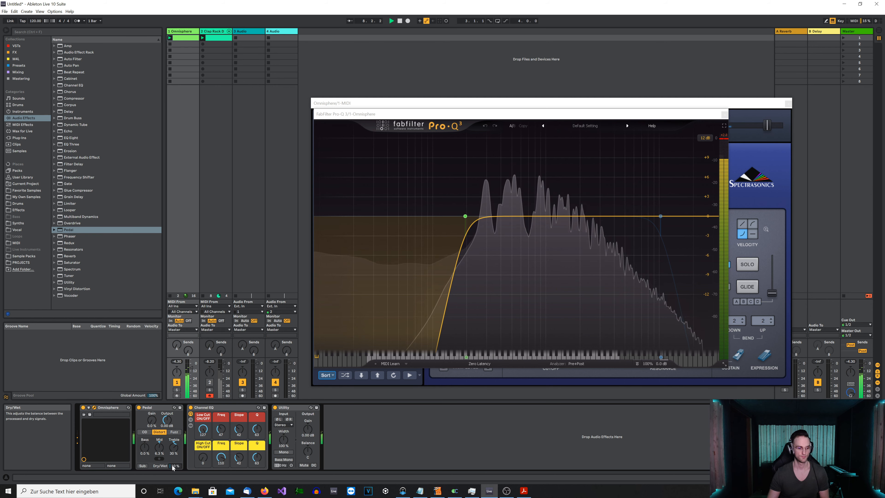
Lower the Channel EQ's low-cut Q to 60 and bring the Omnisphere window to the front.
drag(220, 430, 259, 433)
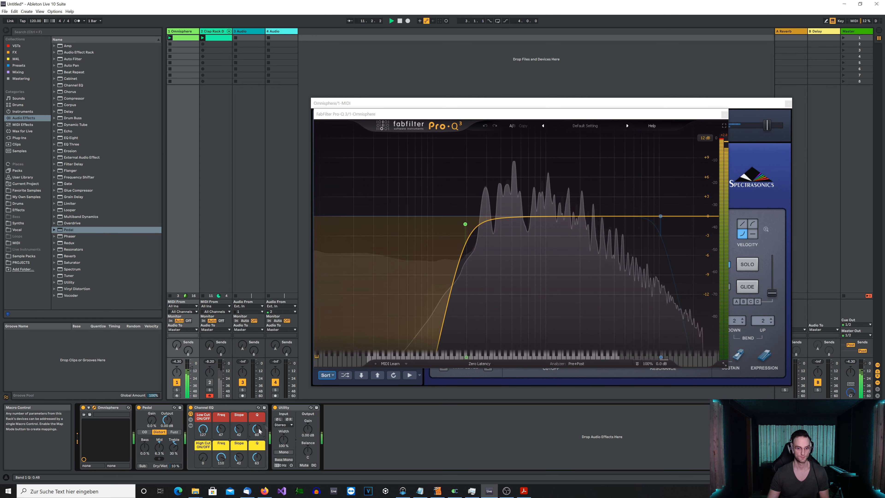
click(742, 104)
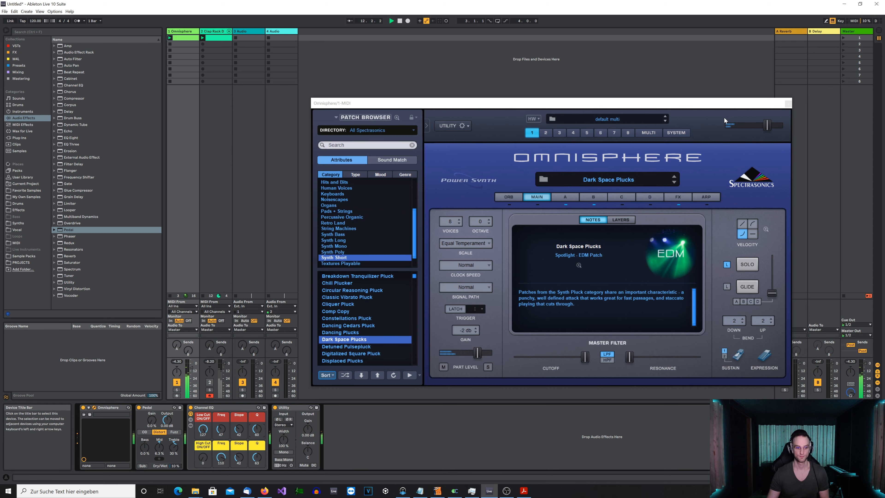
Group all devices on the Omnisphere track, from Omnisphere through Utility, into one Instrument Rack.
click(285, 409)
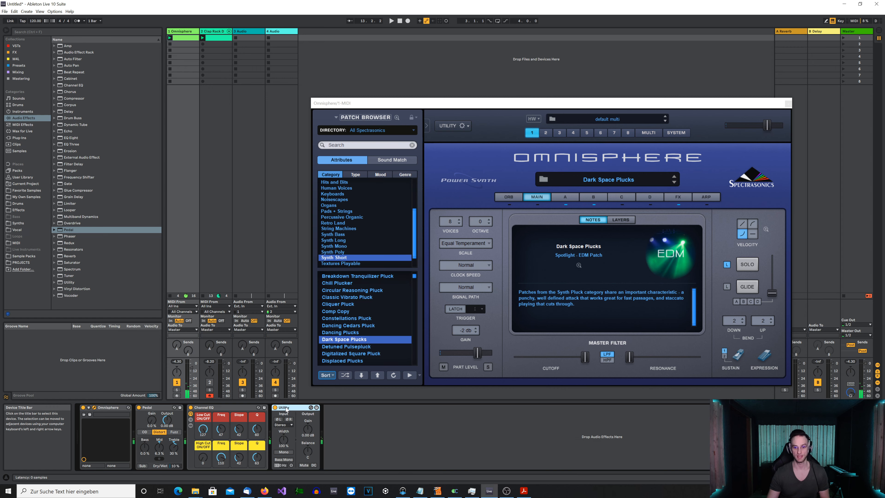
shift+click(112, 407)
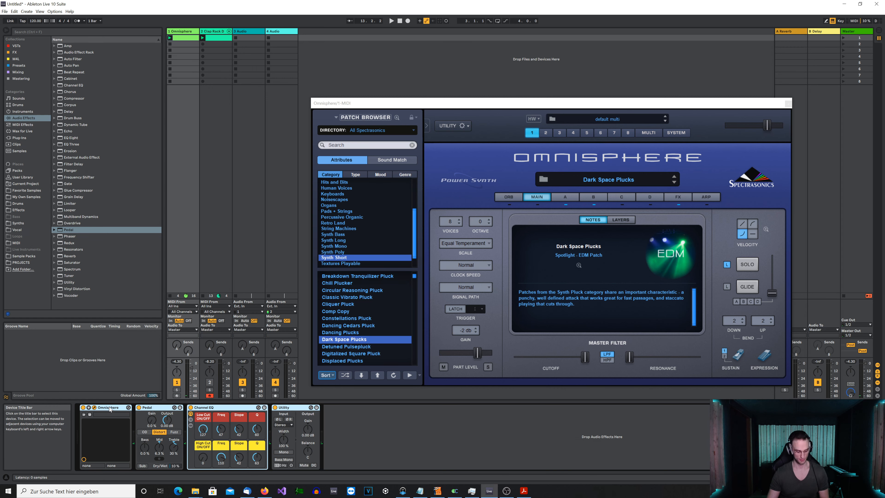
key(ctrl+g)
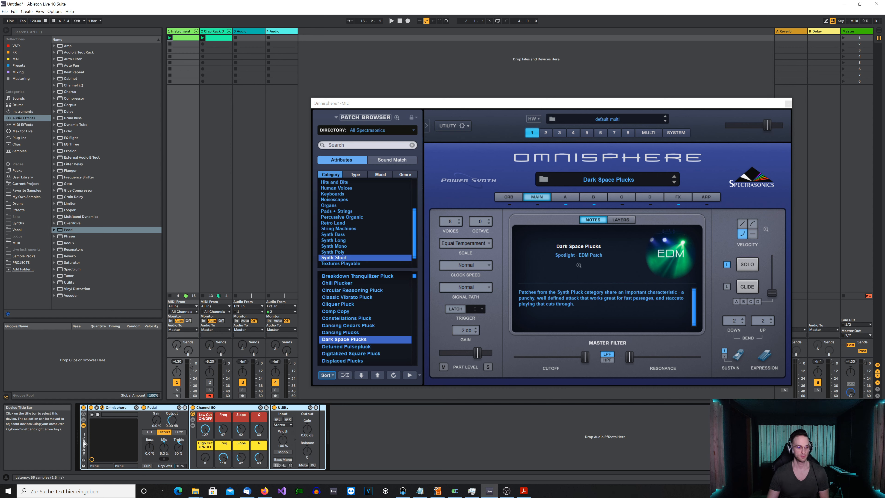
Save the Instrument Rack as a User Library preset named "OS - Space Arp".
click(83, 466)
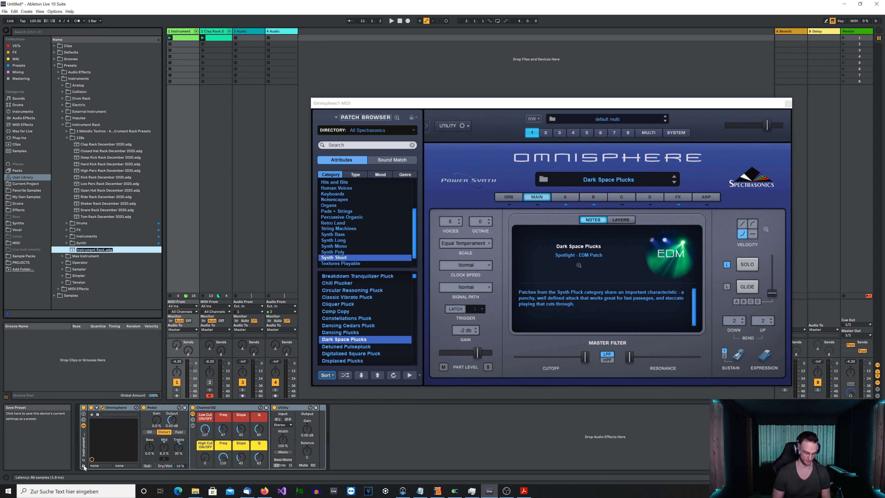
text(os)
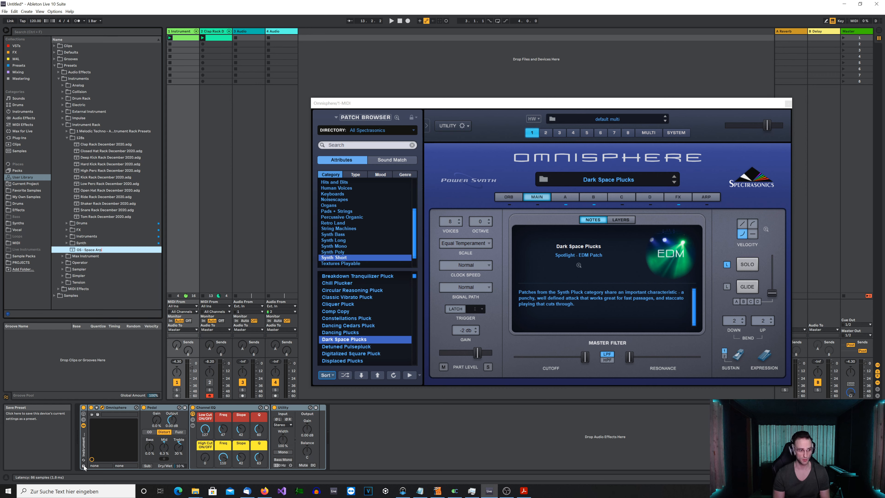
key(Return)
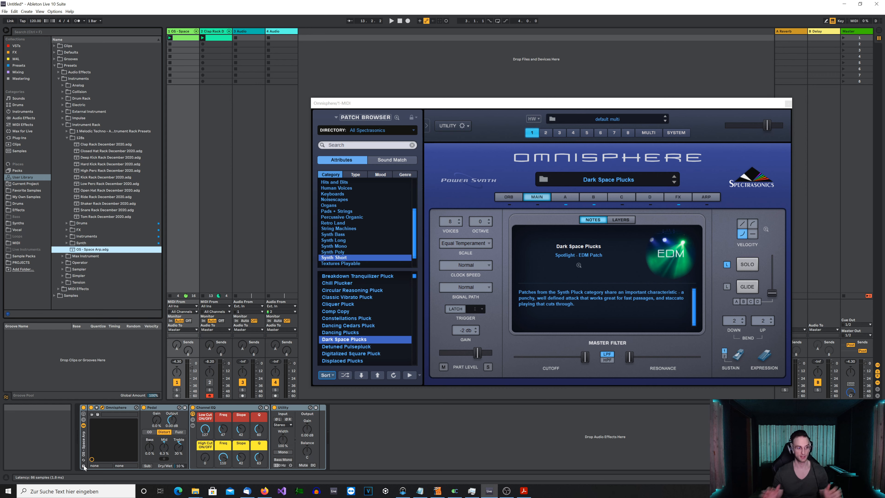
Collapse the 128s folder, browse the Plucks subfolders under Synth in the Instrument Rack presets, and close the Omnisphere window.
click(67, 137)
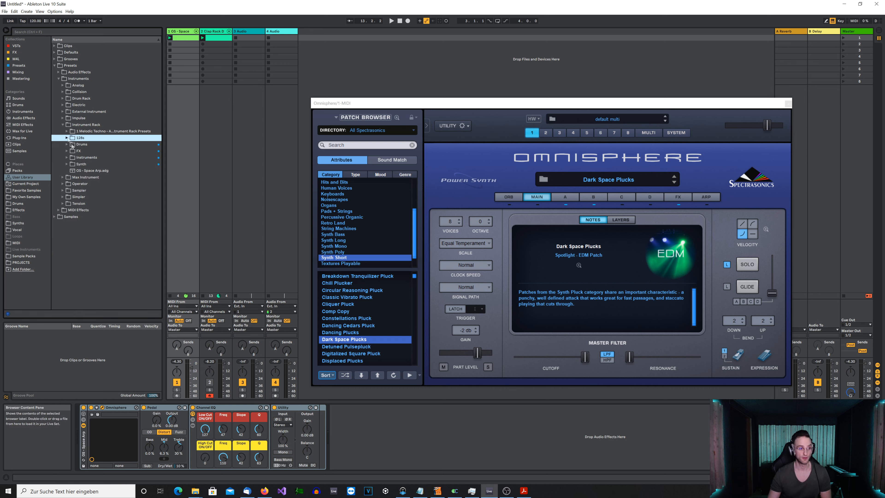
click(65, 166)
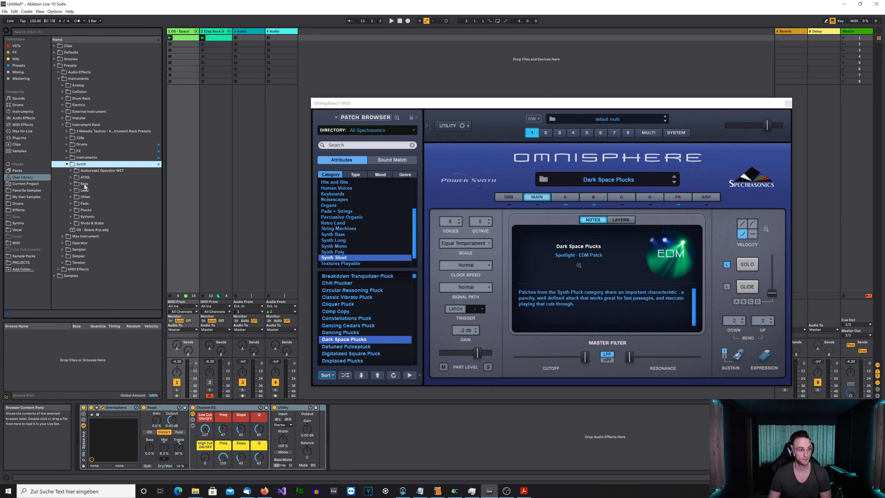
click(71, 211)
scroll(104, 220, down, 2)
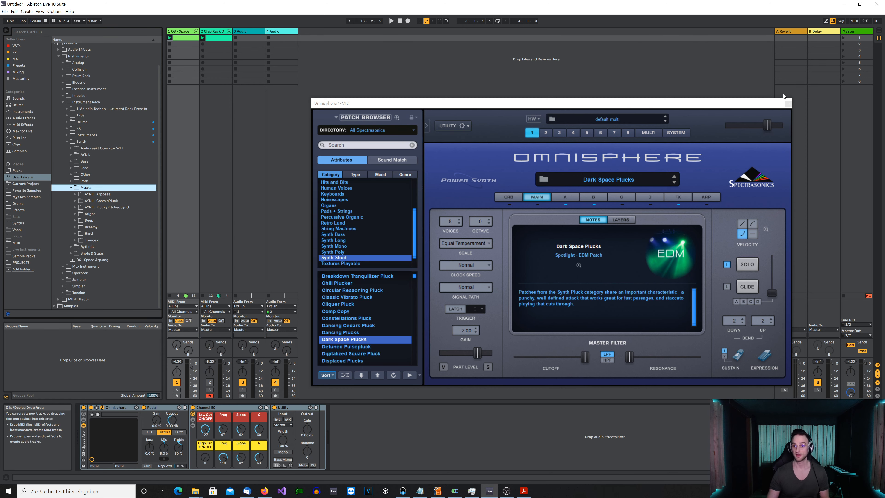
click(788, 106)
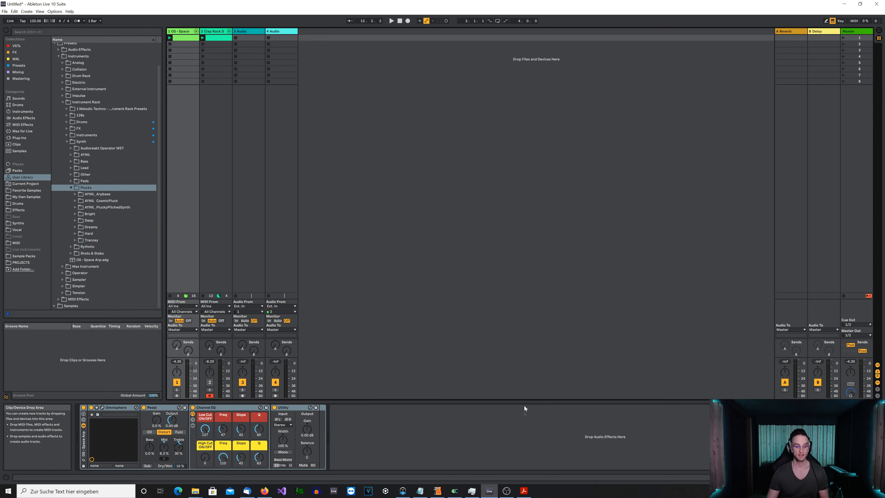
Switch to Adobe Acrobat Reader and show the "Organizing your tools" slide of the workshop PDF in full screen.
click(524, 490)
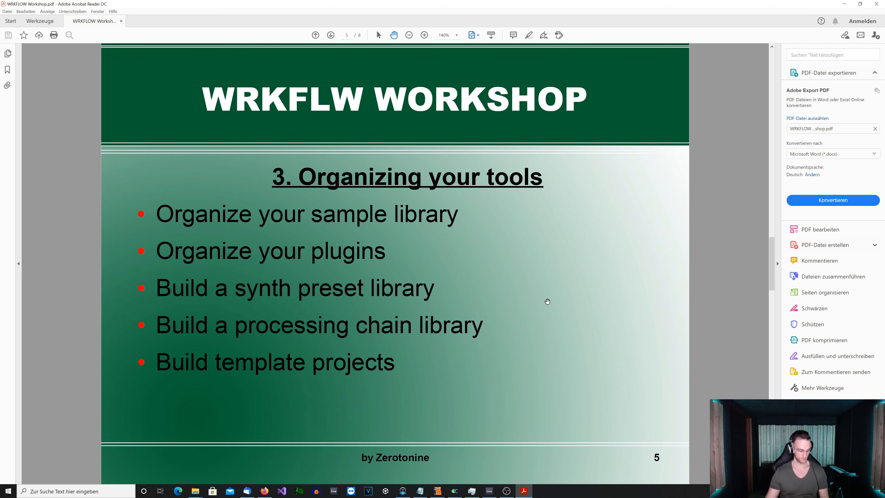
key(ctrl+l)
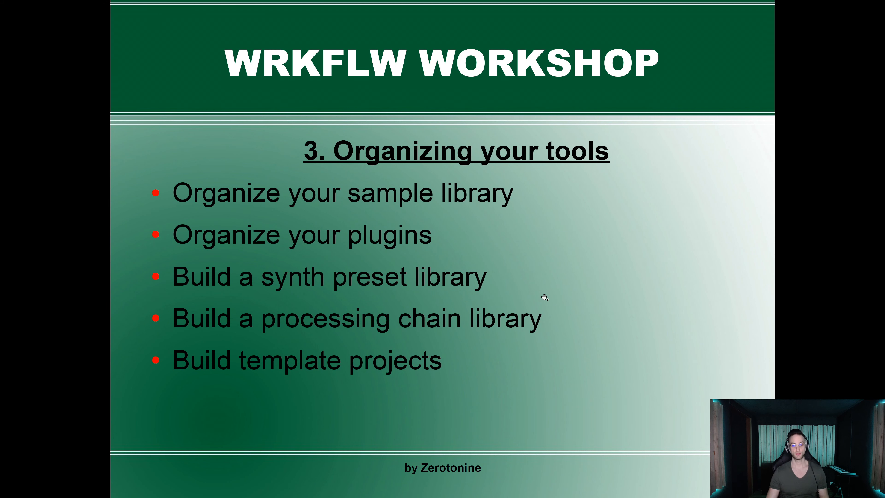